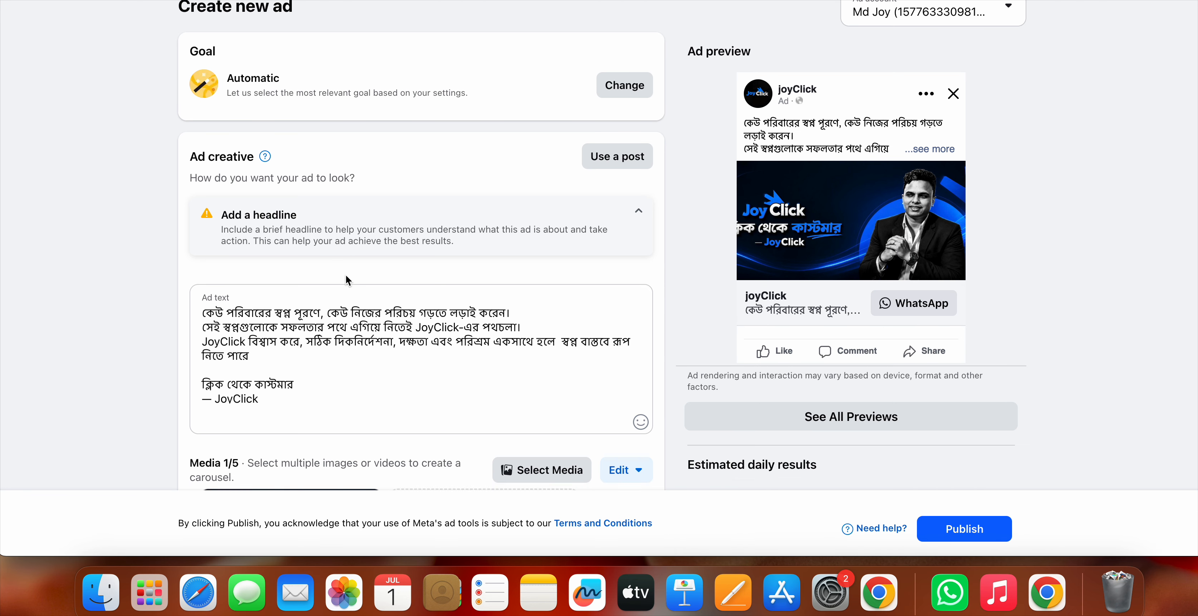
Examine the ad creative section of the new ad, from the headline suggestion through the ad text to the media.
scroll(345, 274, "down", 3)
scroll(346, 274, "up", 2)
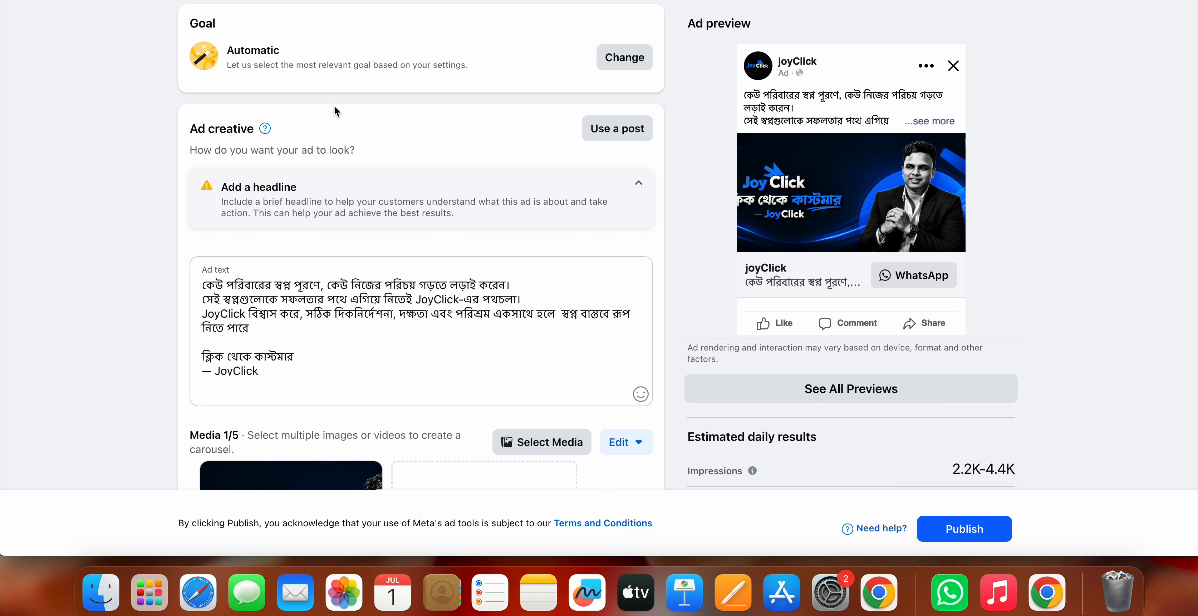
scroll(377, 208, "down", 1)
scroll(380, 211, "up", 1)
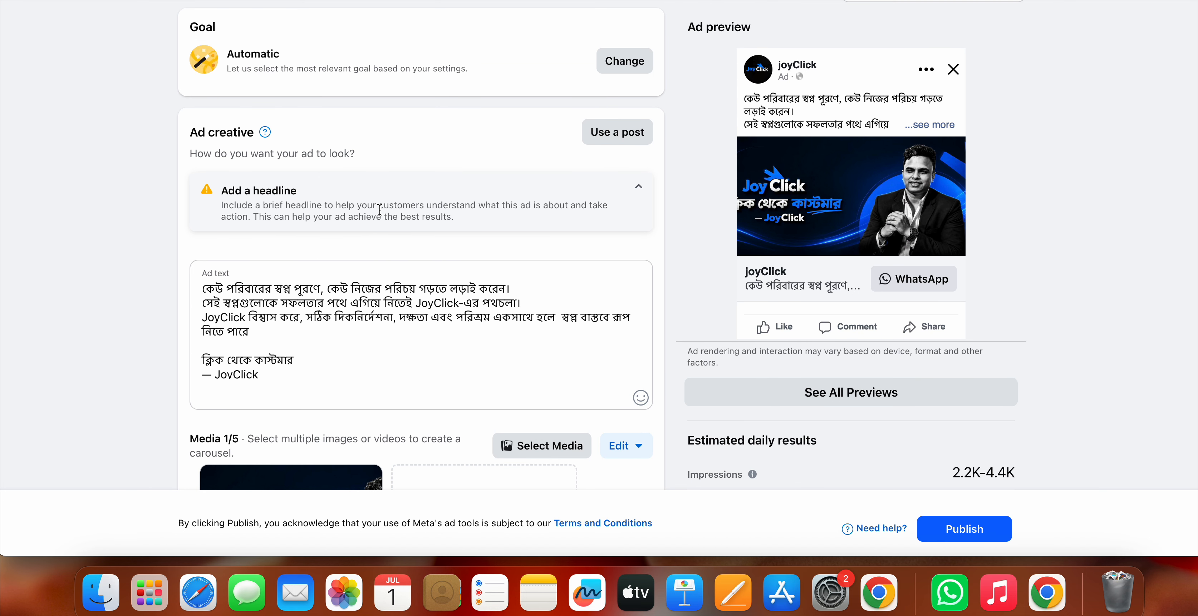
scroll(409, 250, "up", 1)
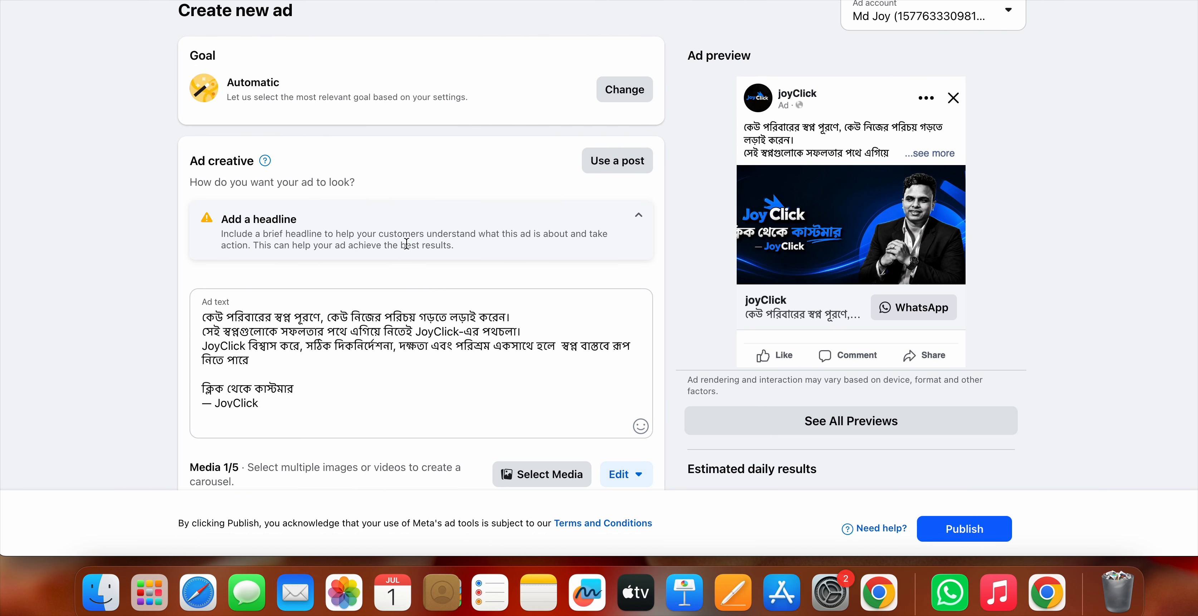
scroll(406, 243, "down", 1)
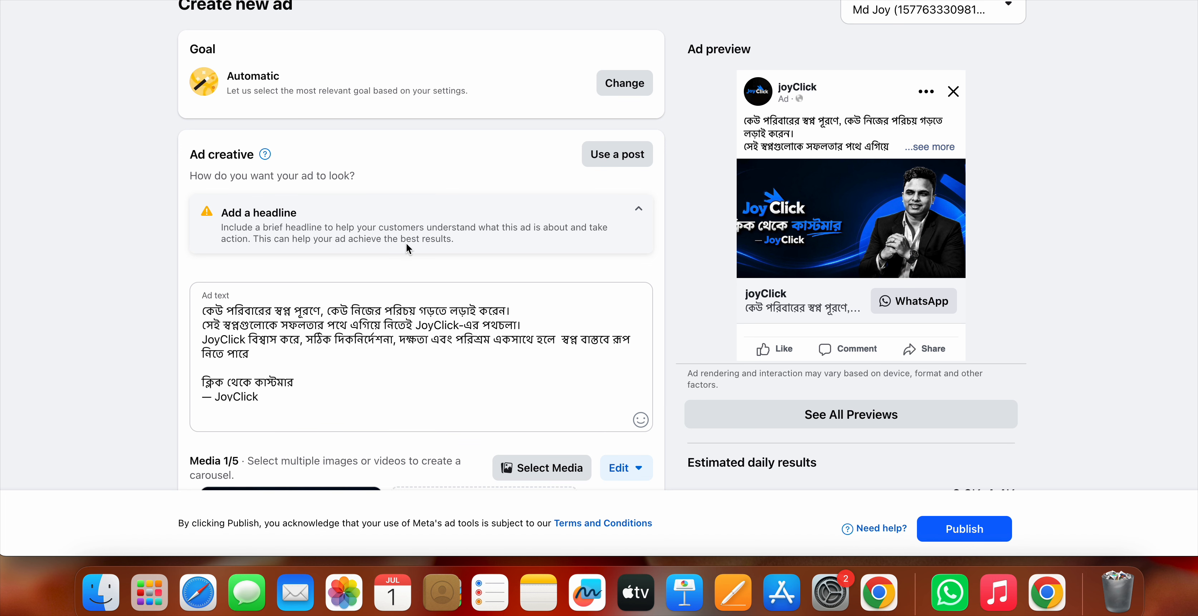
scroll(407, 245, "down", 1)
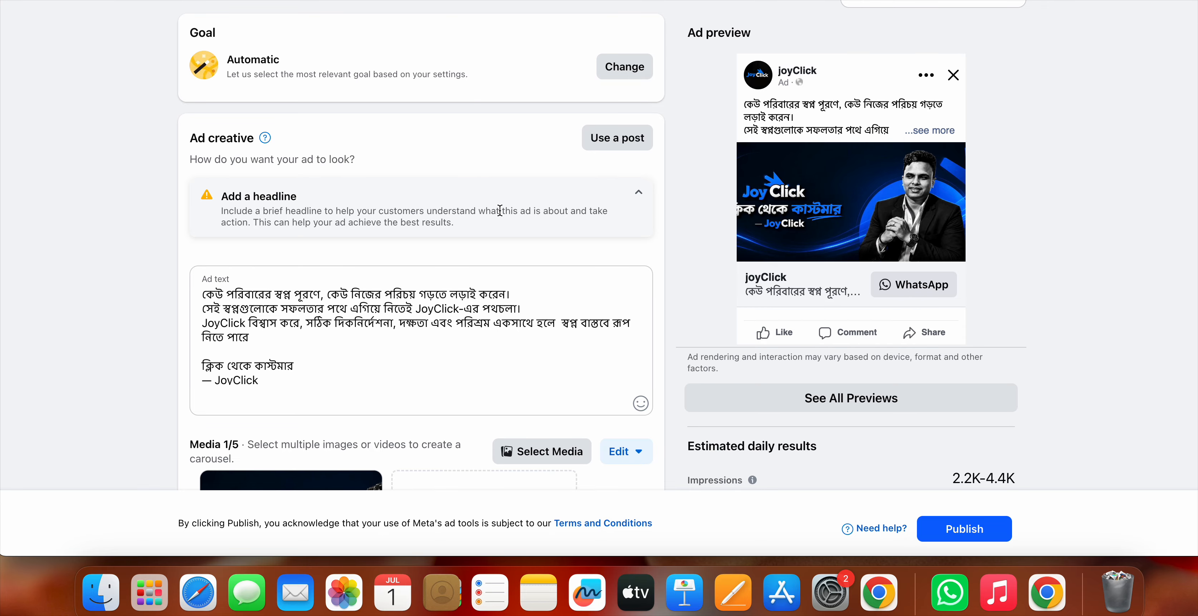
scroll(350, 383, "down", 1)
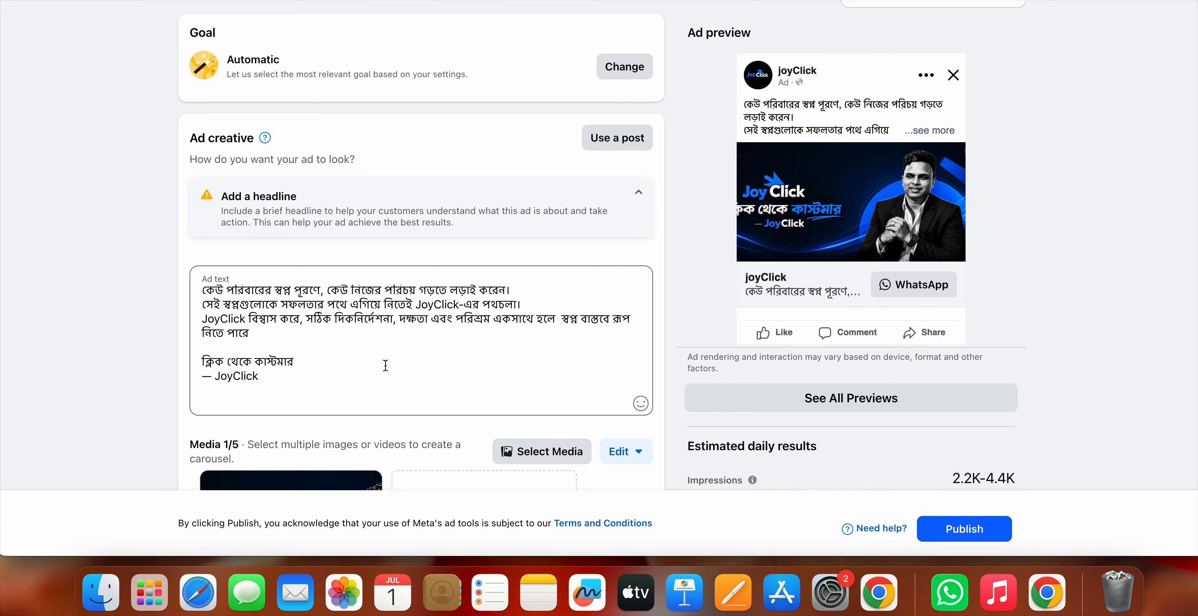
scroll(404, 365, "up", 1)
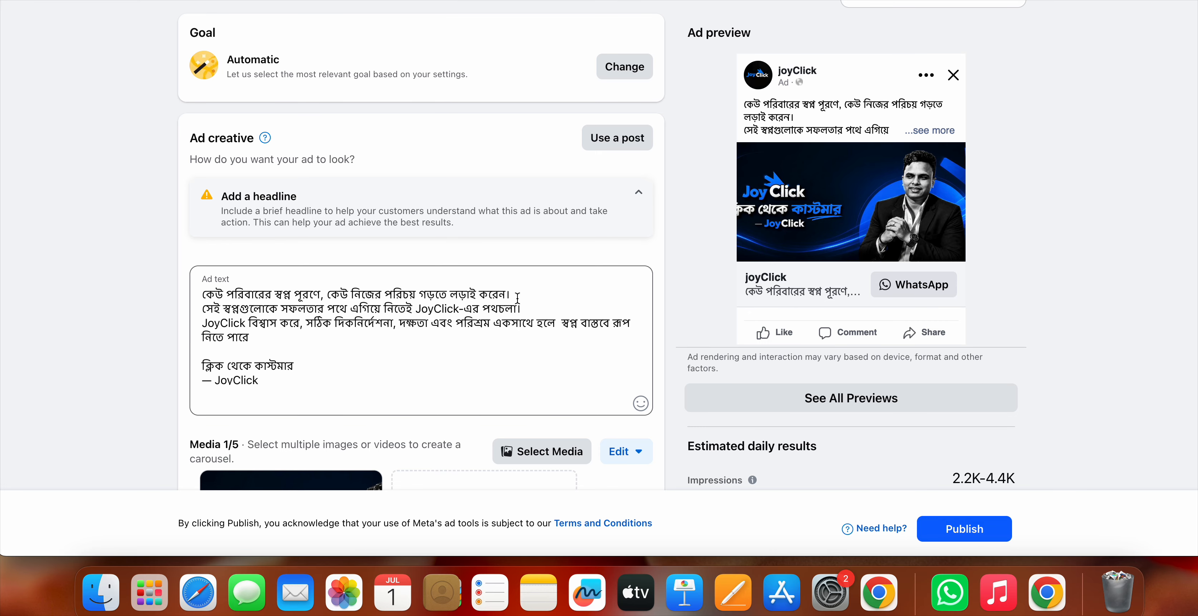
scroll(516, 305, "down", 1)
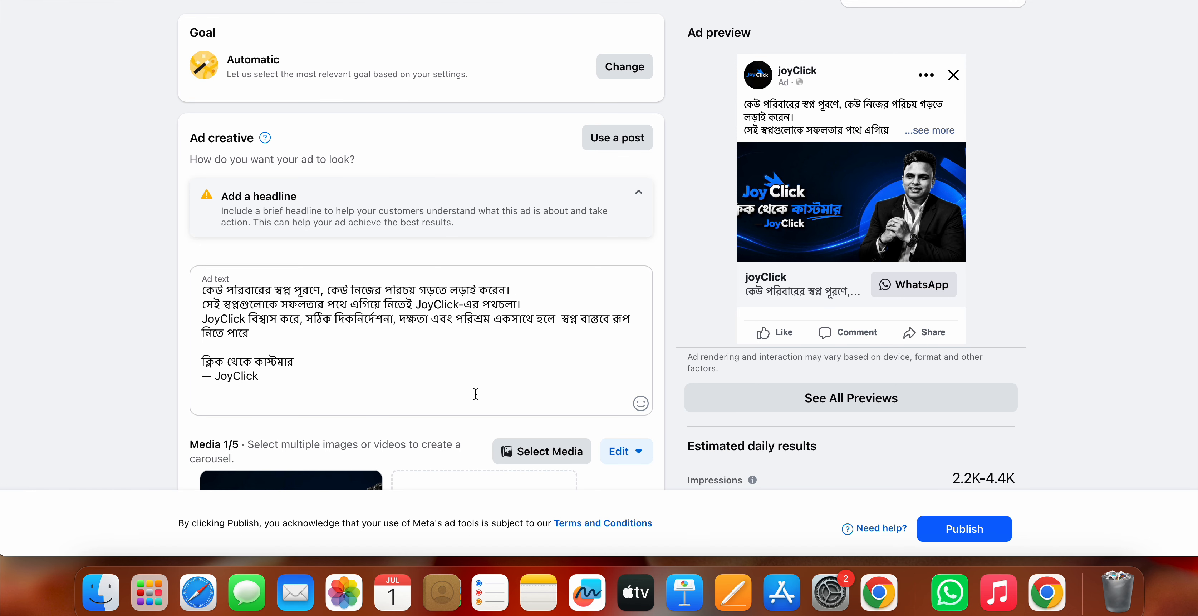
scroll(475, 395, "down", 1)
scroll(475, 394, "up", 1)
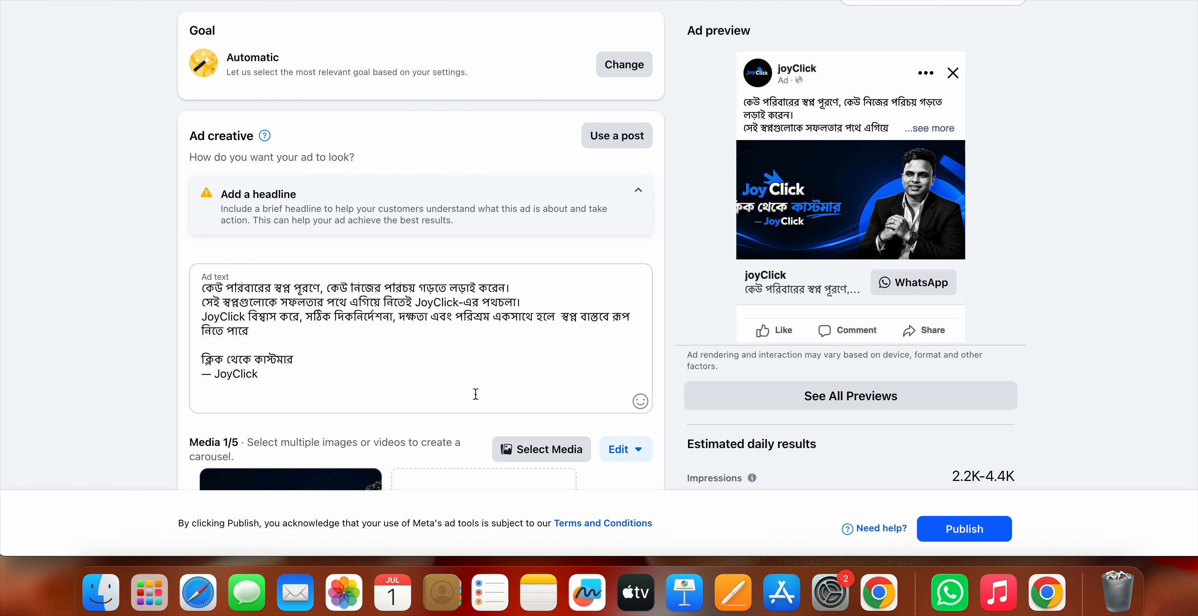
scroll(475, 394, "down", 4)
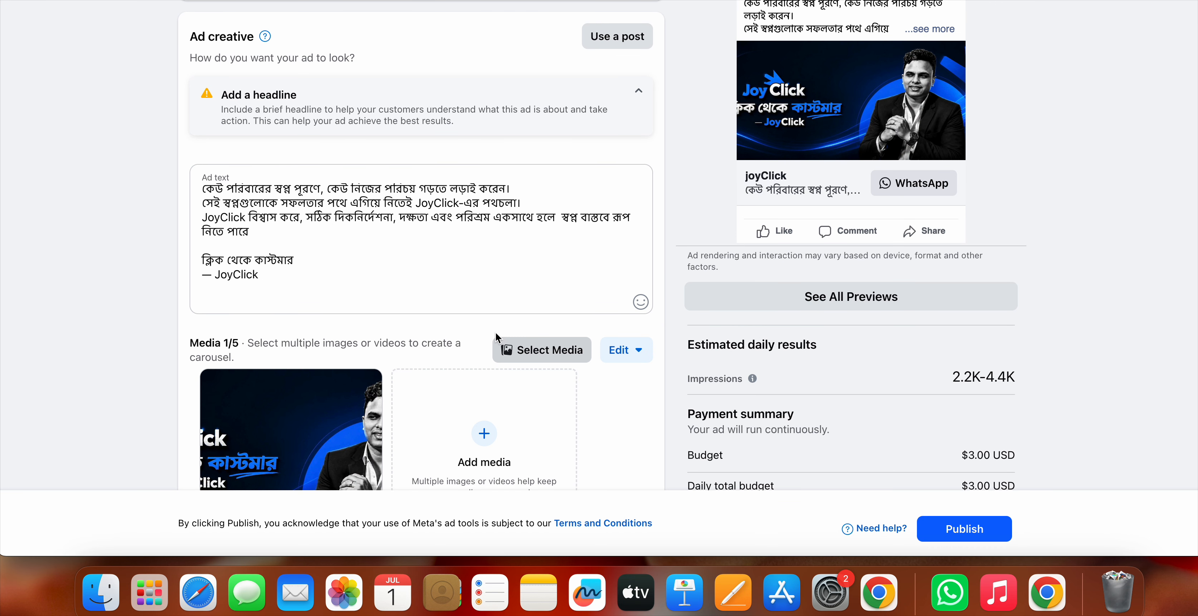
scroll(377, 365, "down", 3)
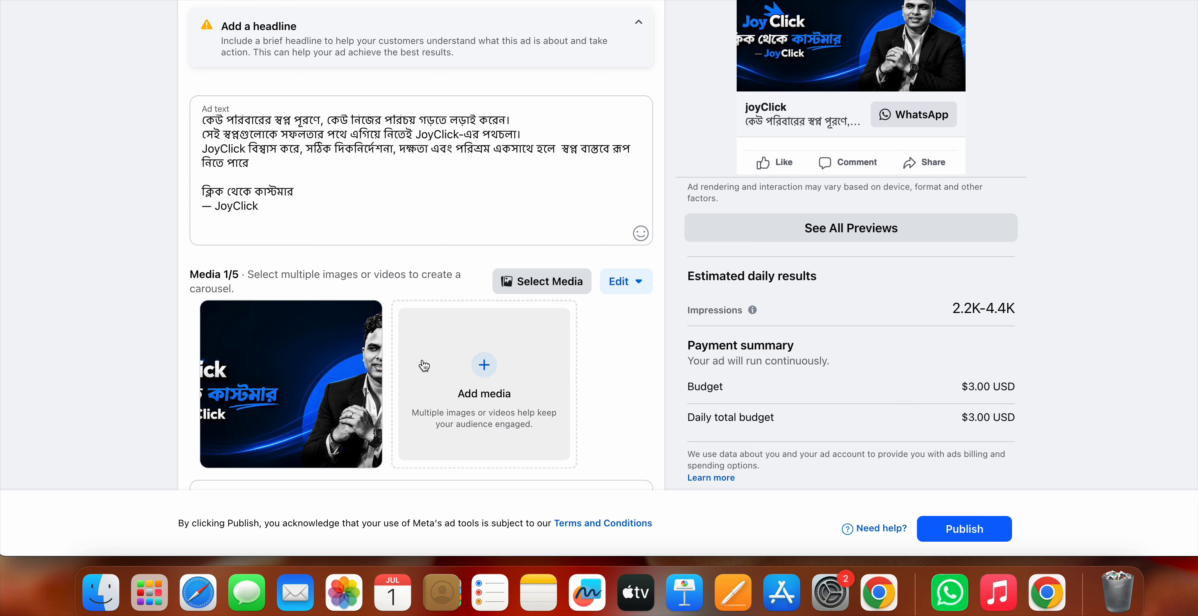
View the ad account's image library and the image upload dialog, and leave both without selecting any media.
scroll(550, 289, "up", 2)
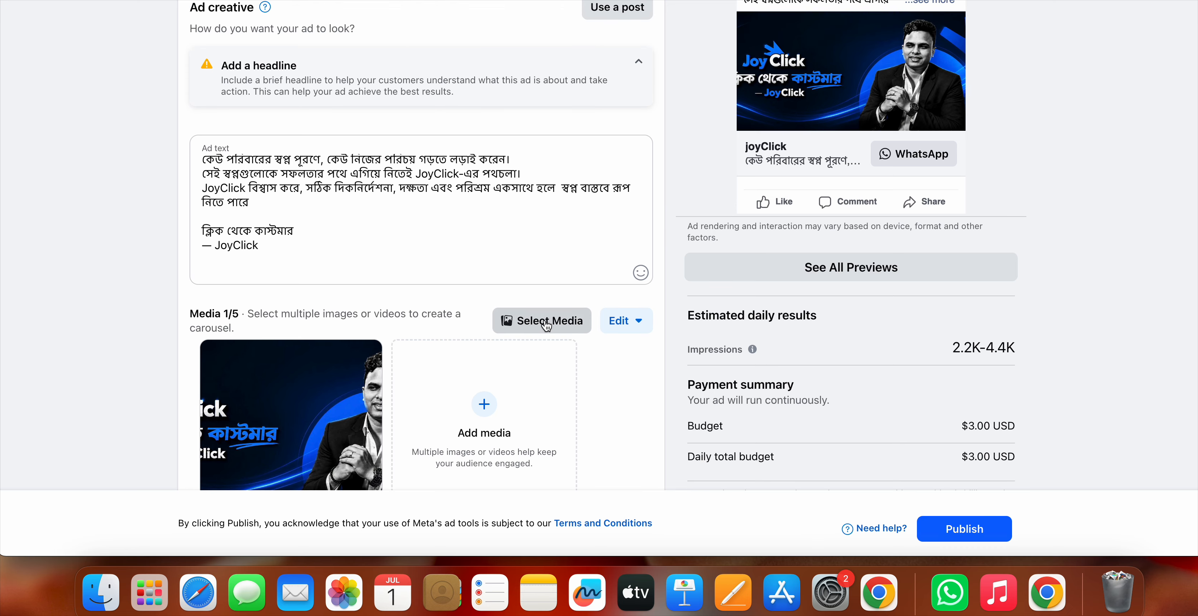
left_click(547, 327)
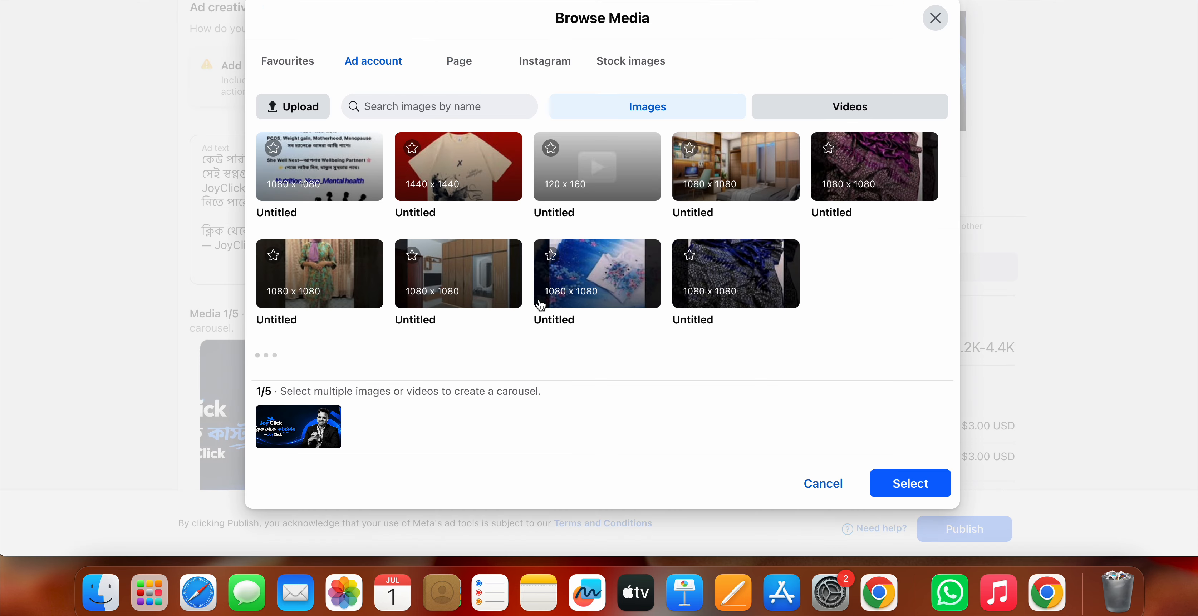
left_click(305, 109)
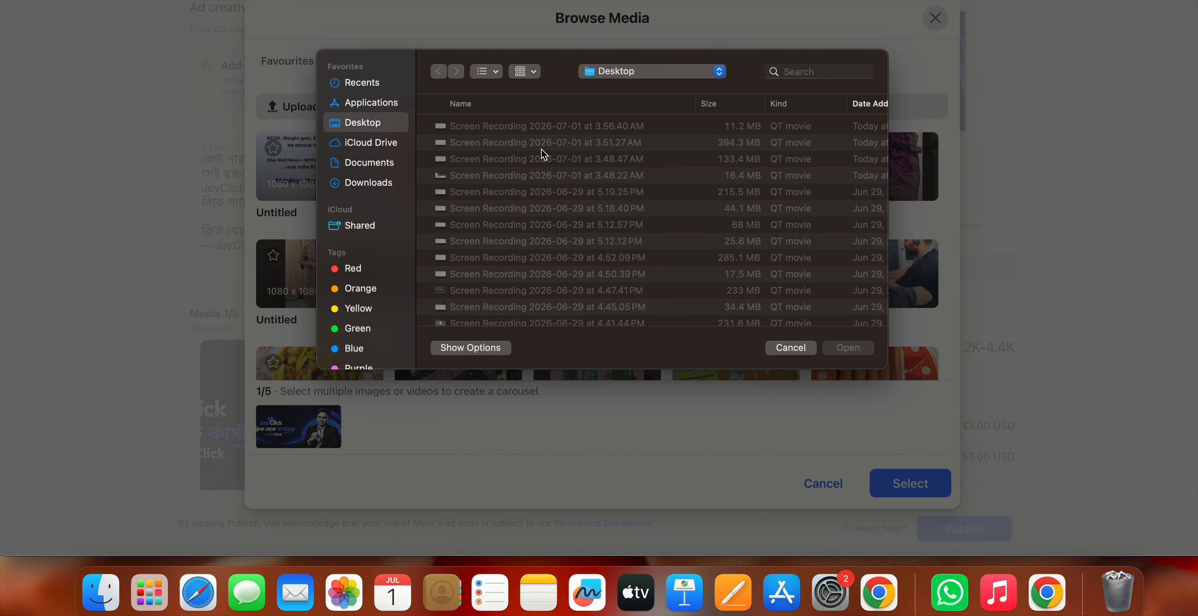
left_click(778, 348)
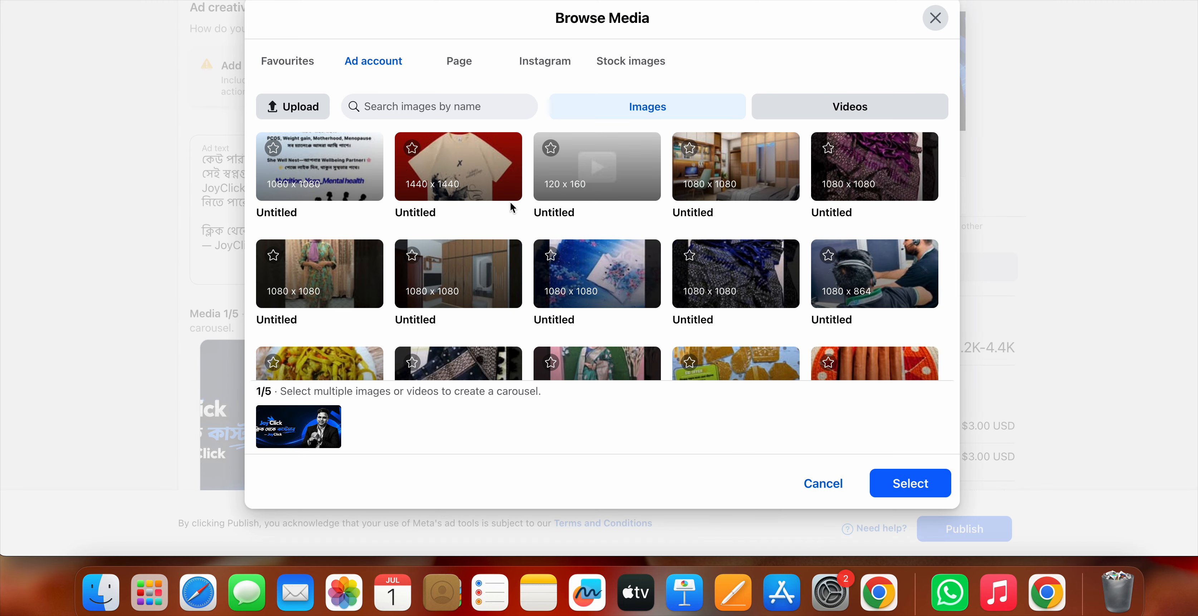
left_click(821, 483)
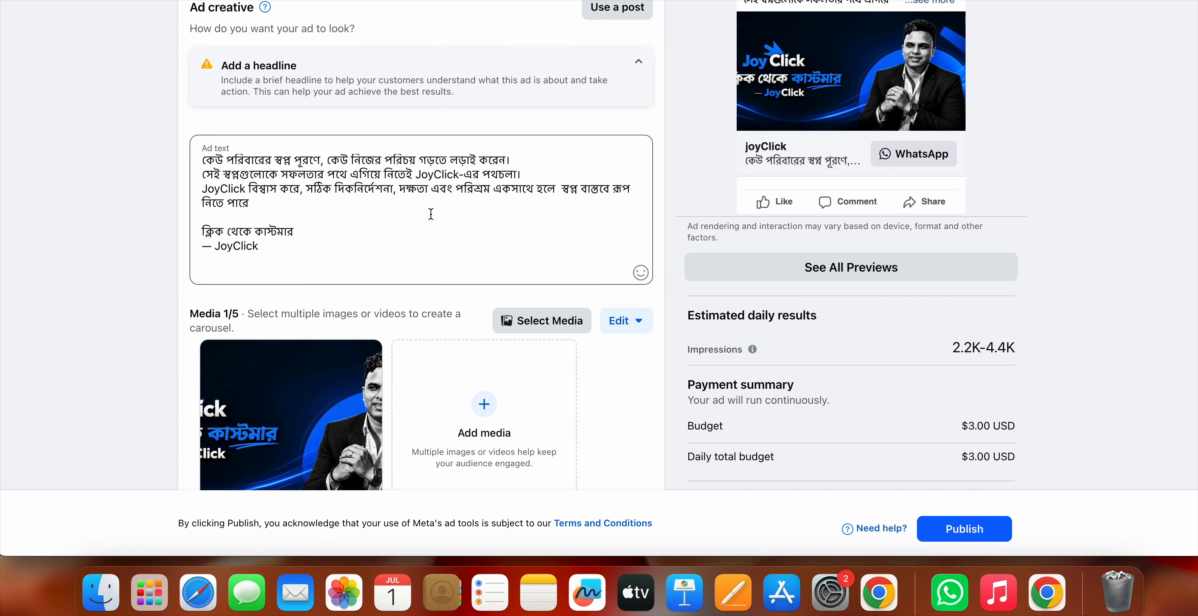
scroll(442, 99, "up", 3)
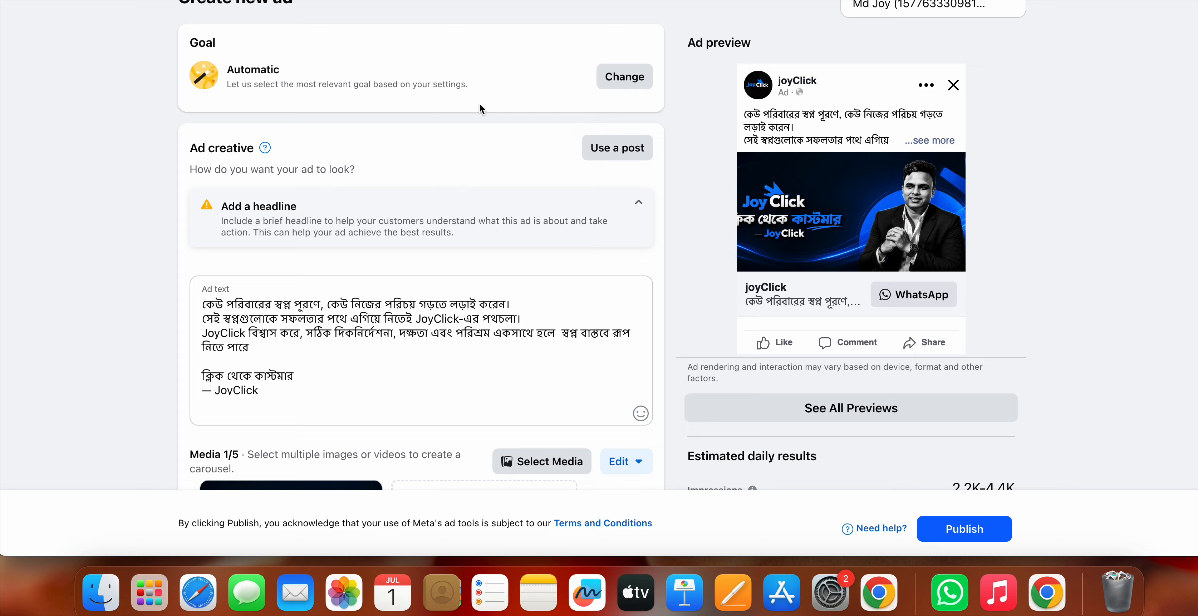
scroll(486, 122, "up", 1)
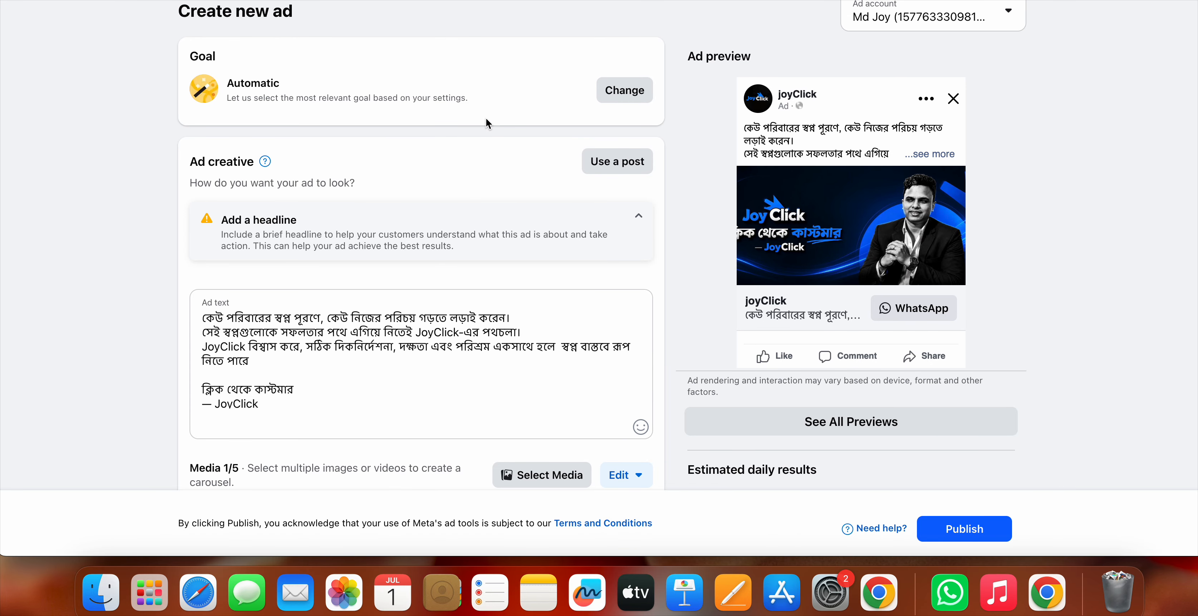
left_click(620, 97)
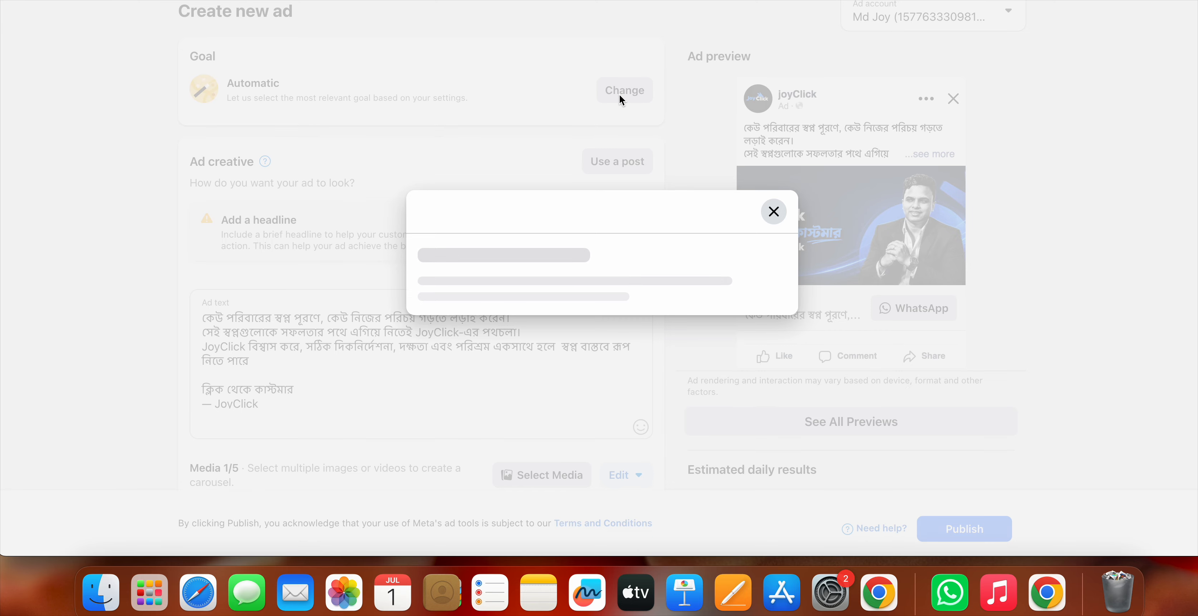
left_click(786, 11)
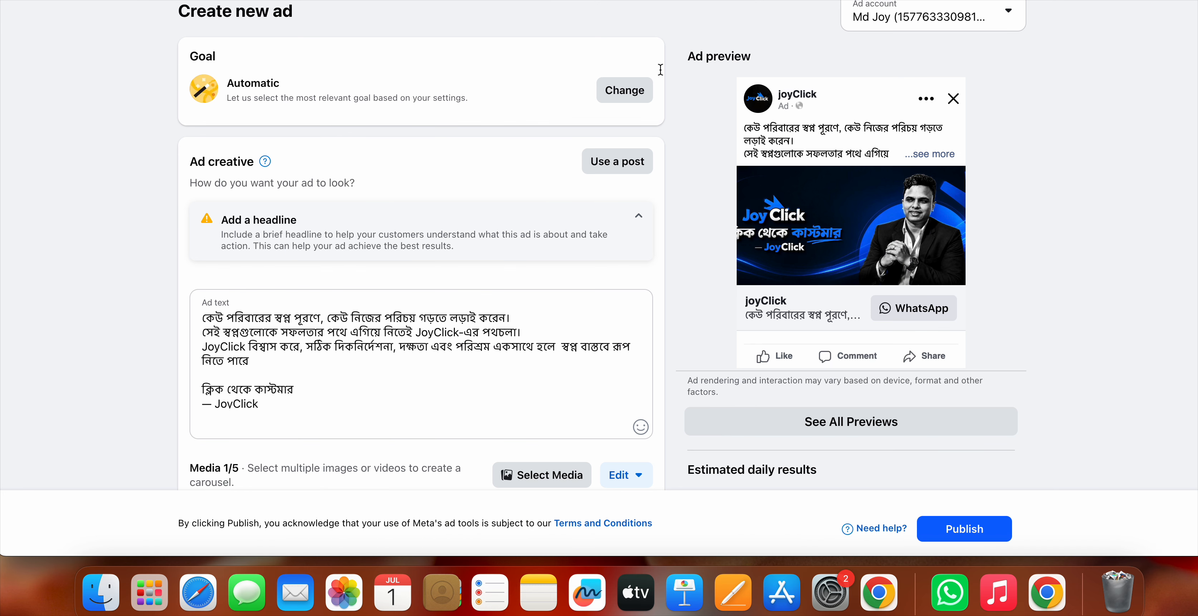
double_click(195, 60)
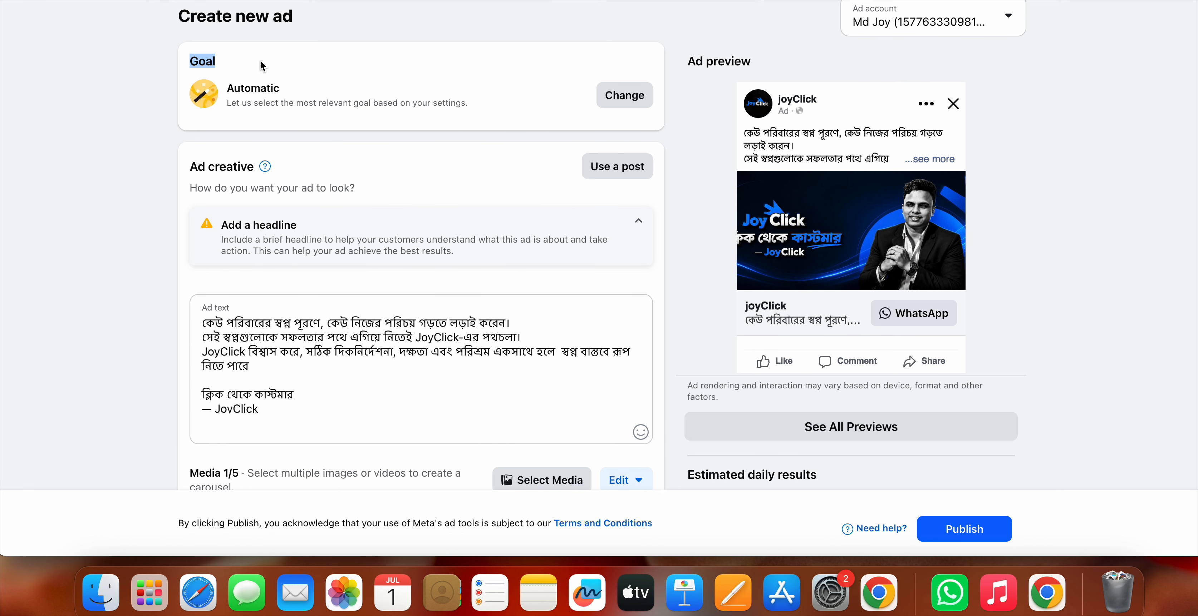
Change the ad's goal to Get more Page likes, reviewing the other goal options before saving.
left_click(624, 101)
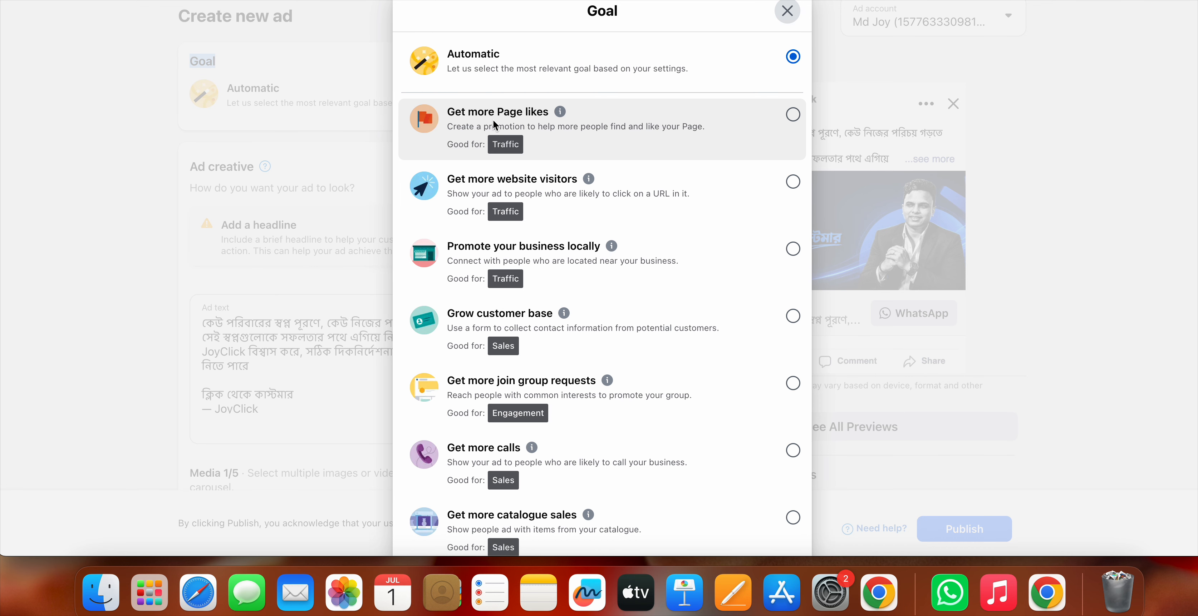
left_click(649, 140)
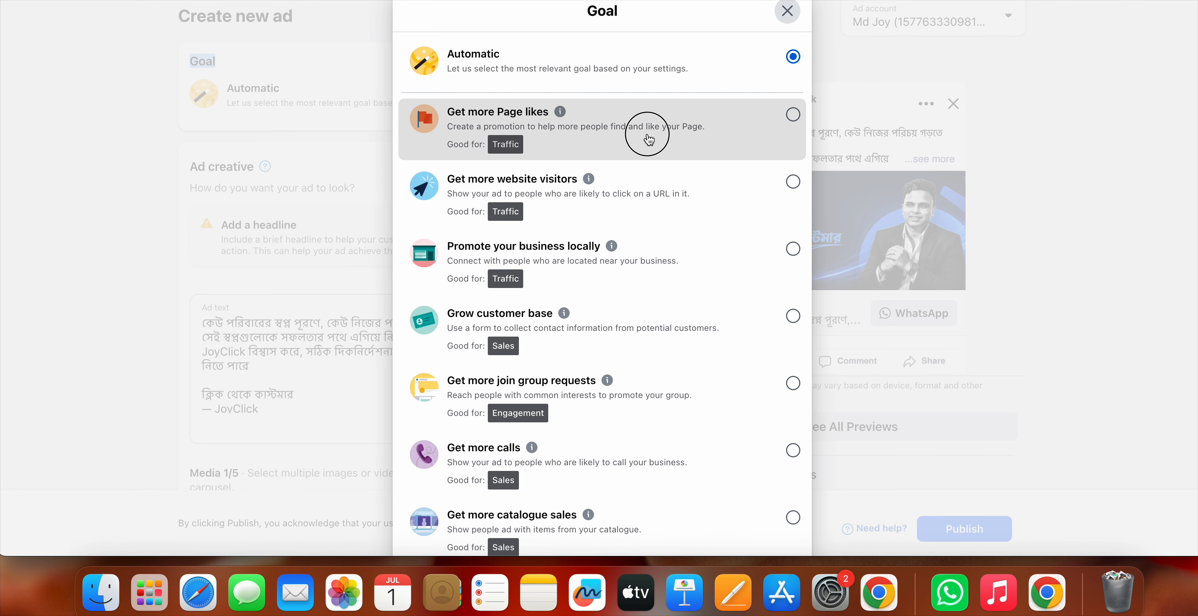
scroll(623, 278, "down", 5)
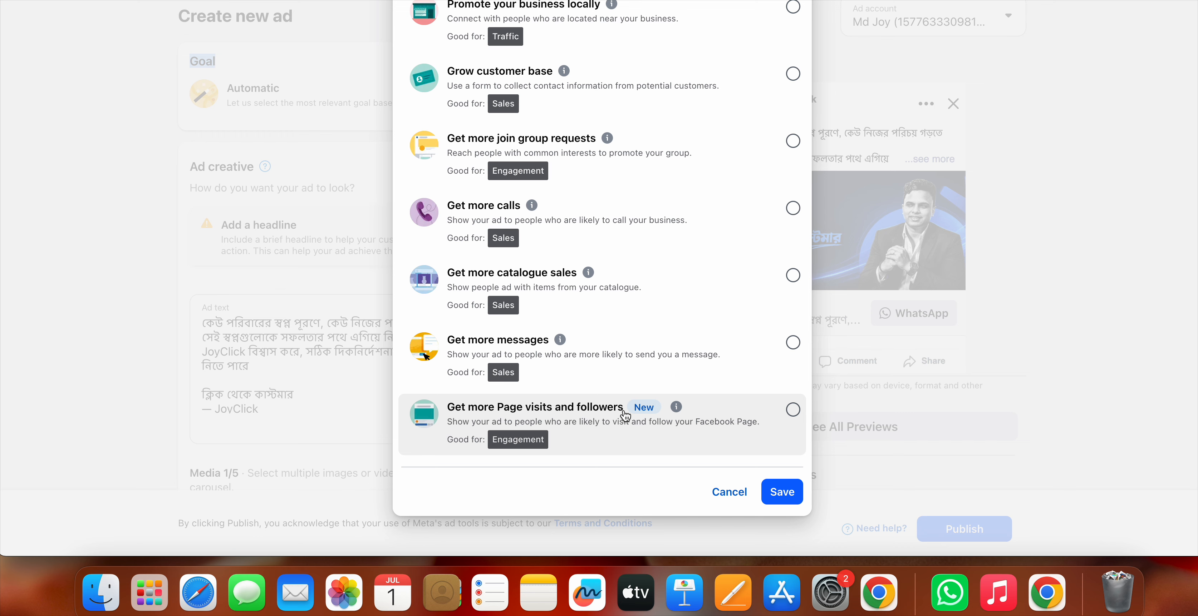
scroll(635, 247, "up", 5)
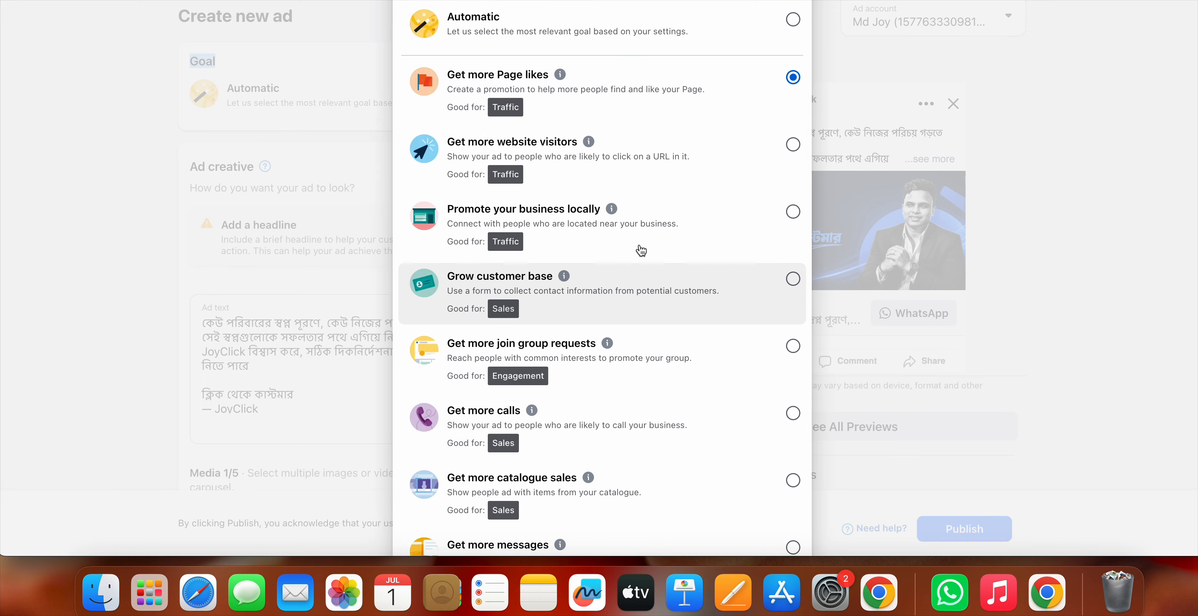
scroll(640, 251, "up", 1)
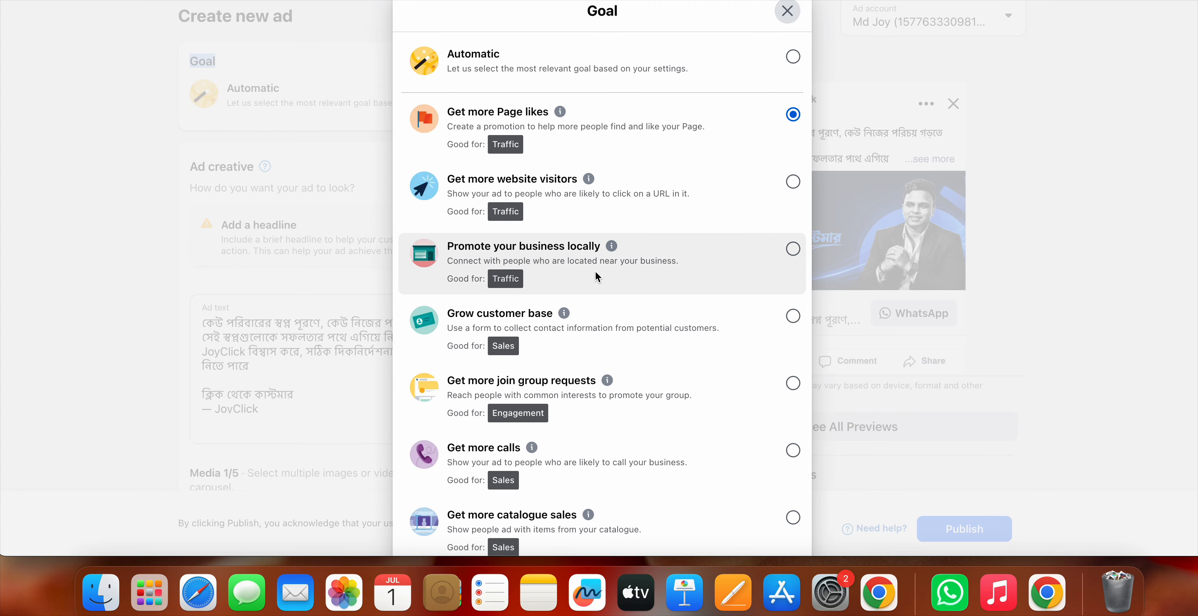
scroll(597, 277, "down", 5)
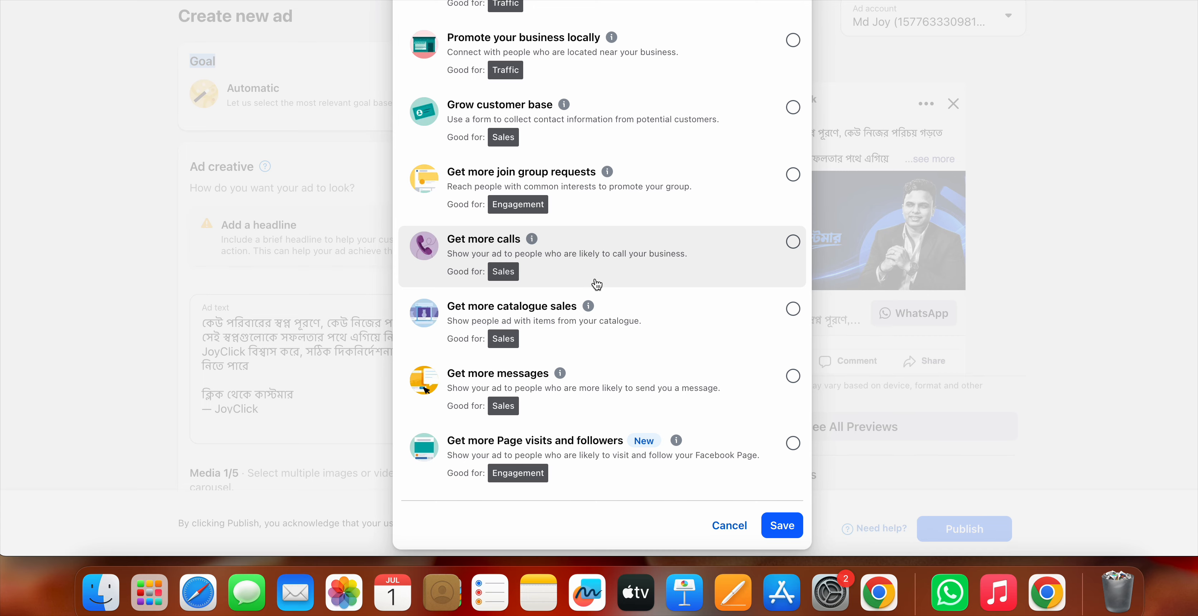
scroll(597, 284, "up", 5)
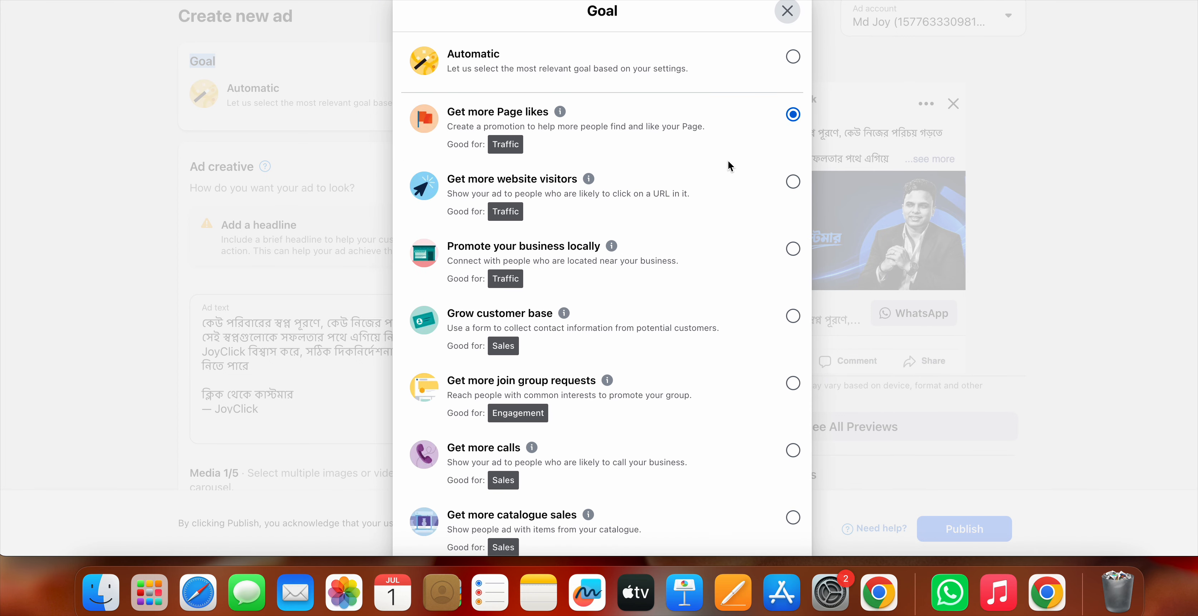
scroll(551, 328, "down", 5)
left_click(780, 489)
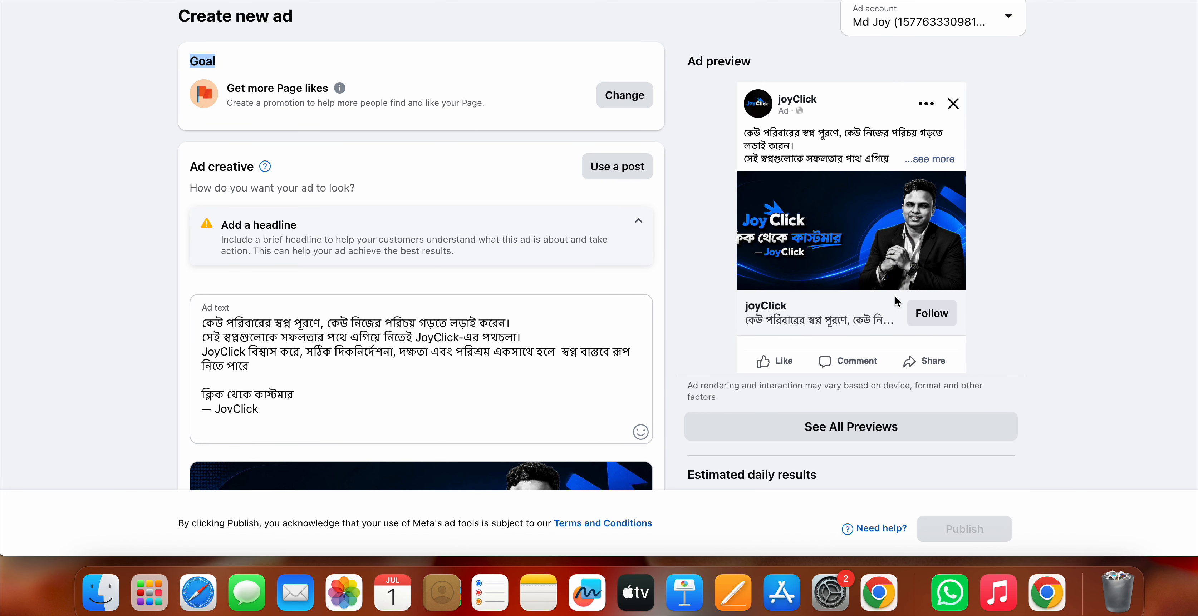
Examine the ad preview closely, including its text, image and Follow call to action.
scroll(894, 296, "up", 5)
scroll(895, 296, "down", 1)
scroll(896, 300, "up", 2)
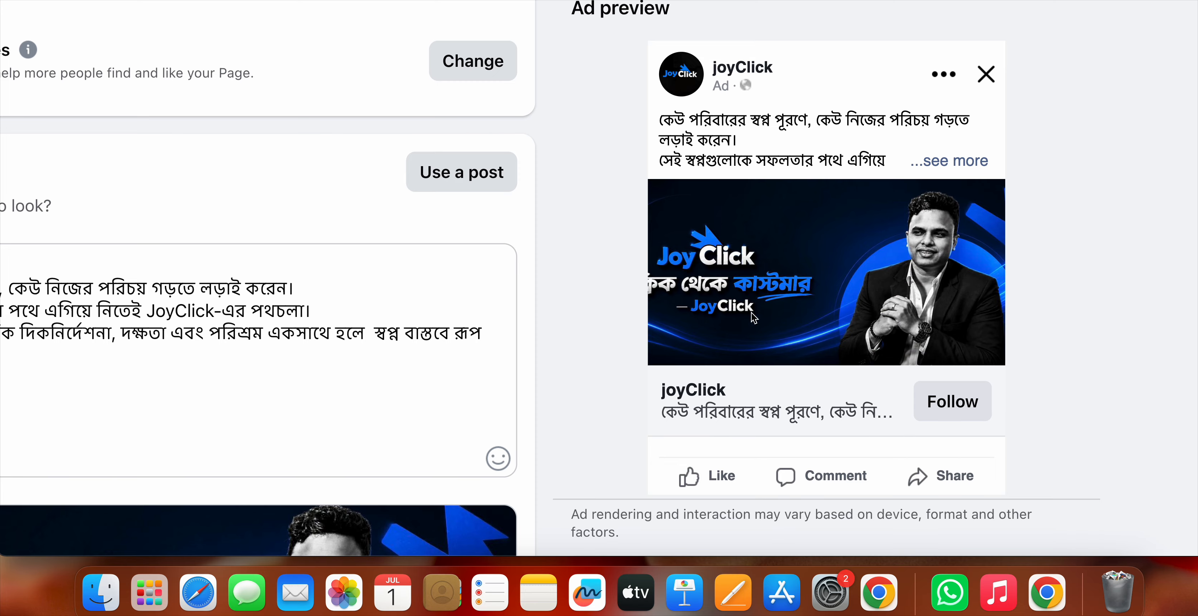
scroll(754, 297, "up", 1)
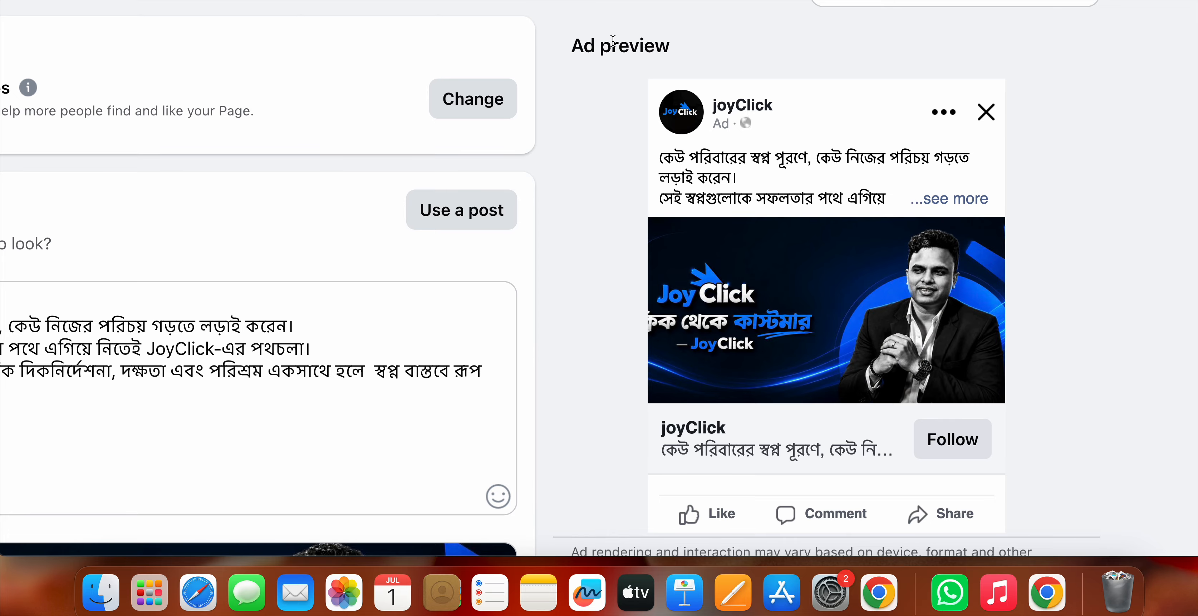
scroll(765, 259, "down", 1)
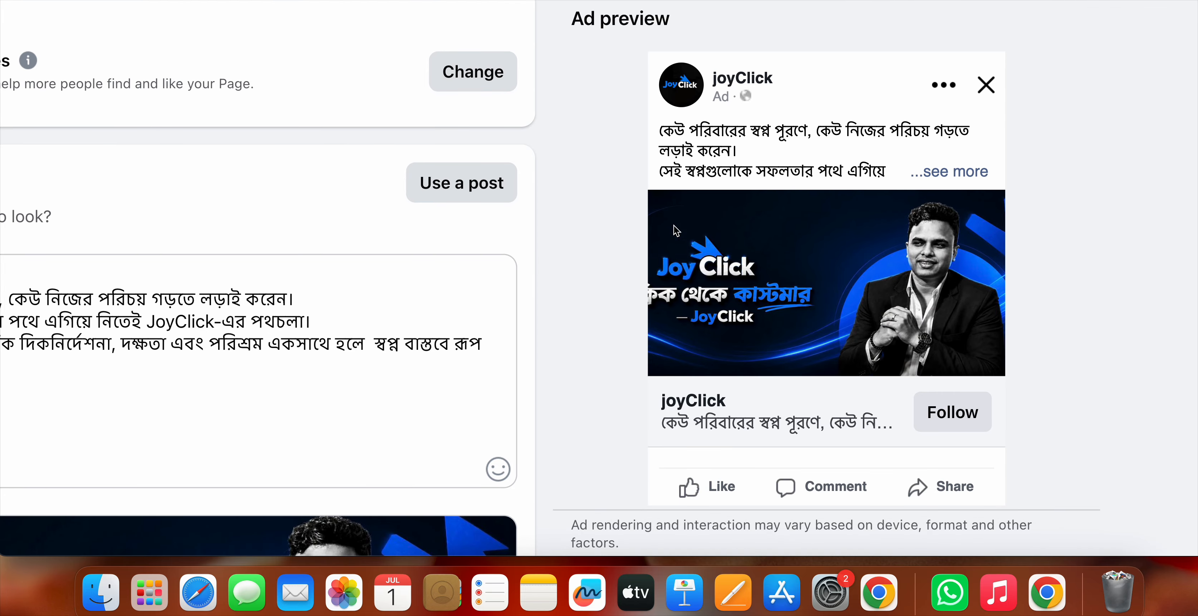
scroll(752, 432, "down", 3)
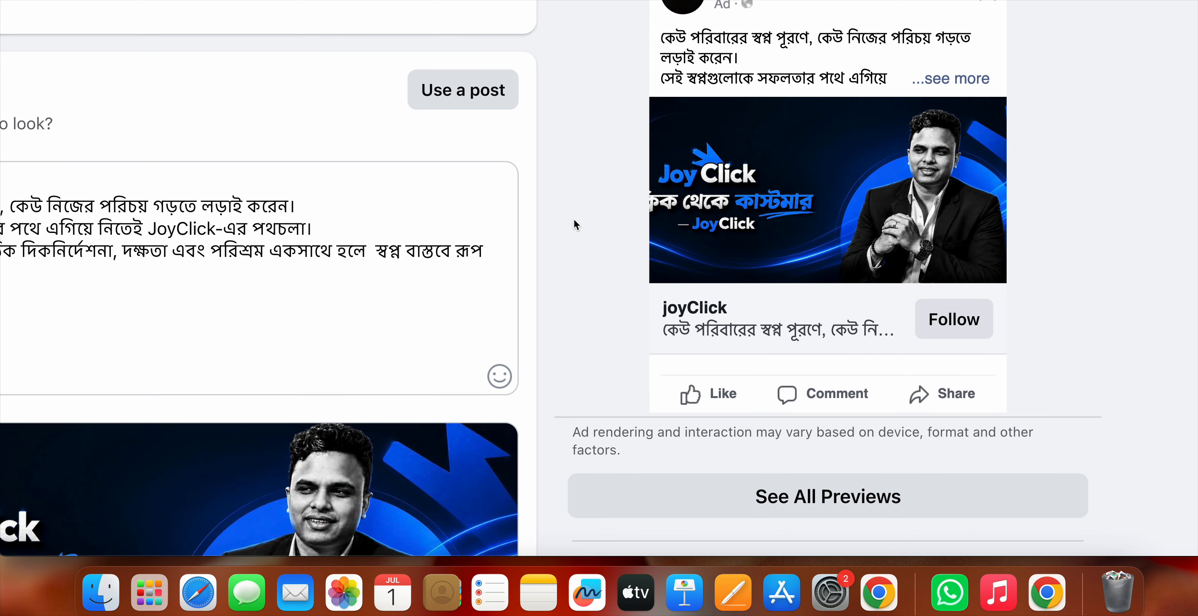
scroll(569, 214, "down", 5)
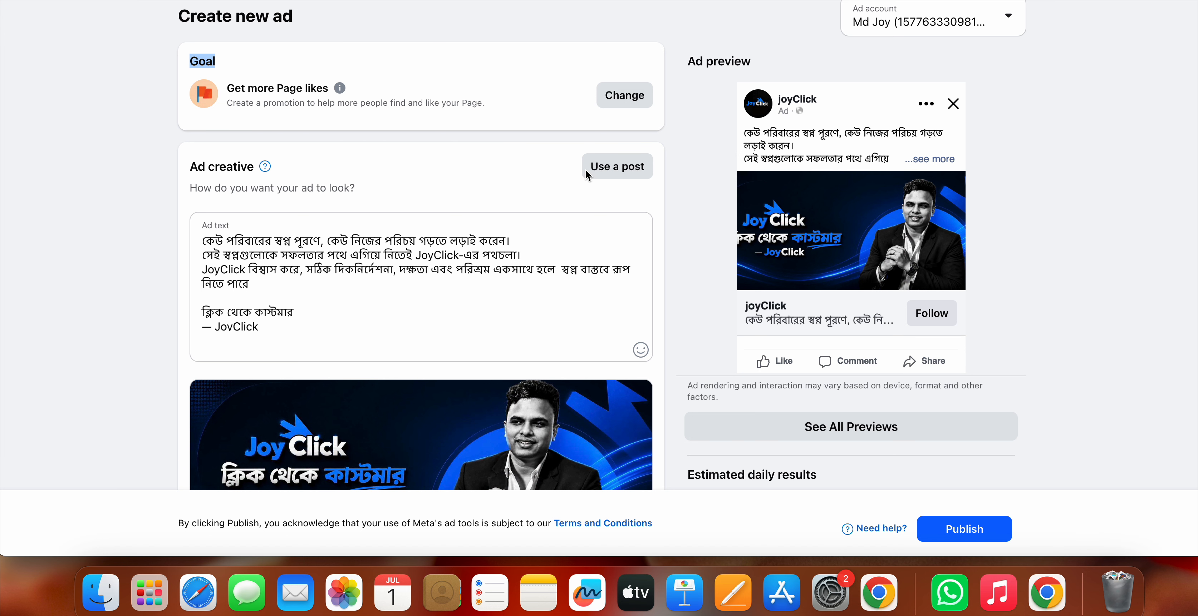
Use the Page's existing post published on 29 Jun as the ad creative.
left_click(616, 167)
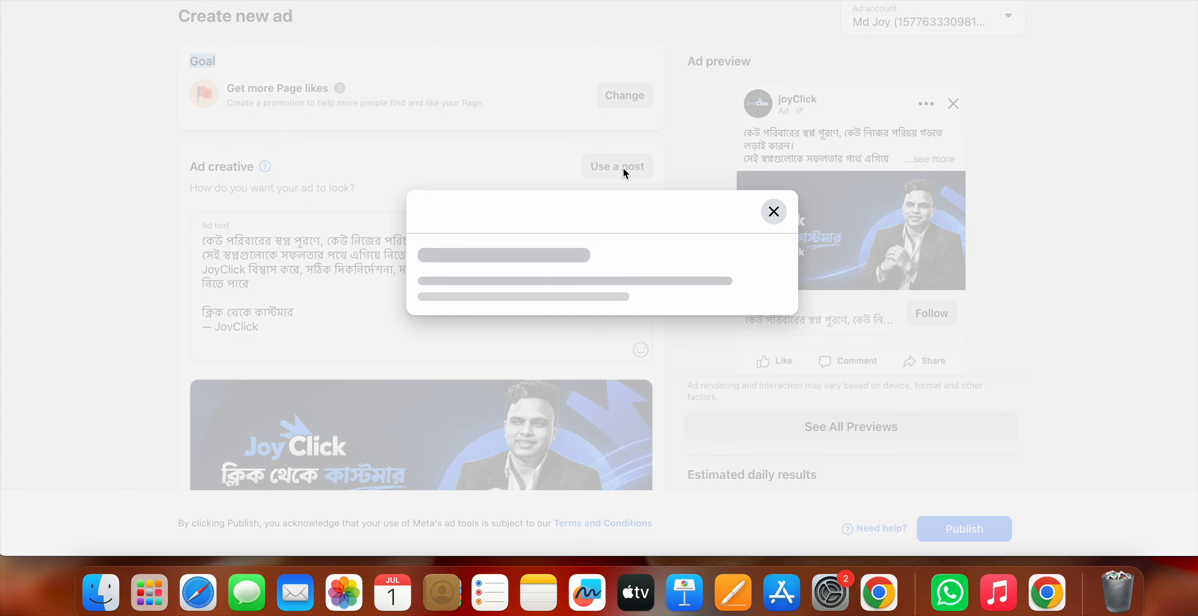
scroll(665, 303, "down", 2)
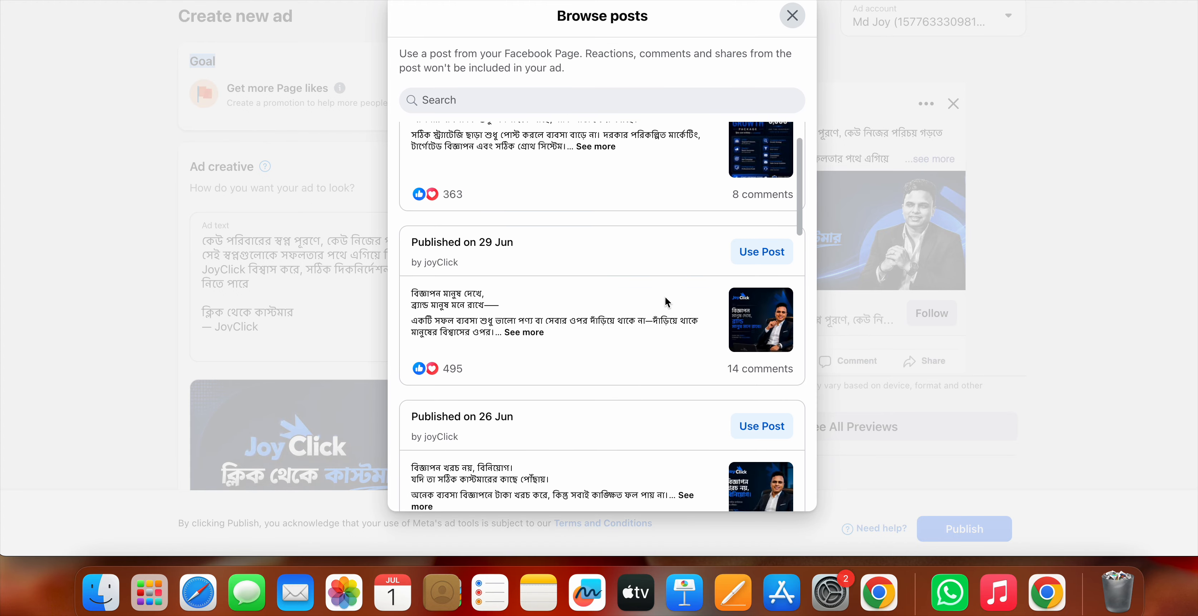
left_click(758, 257)
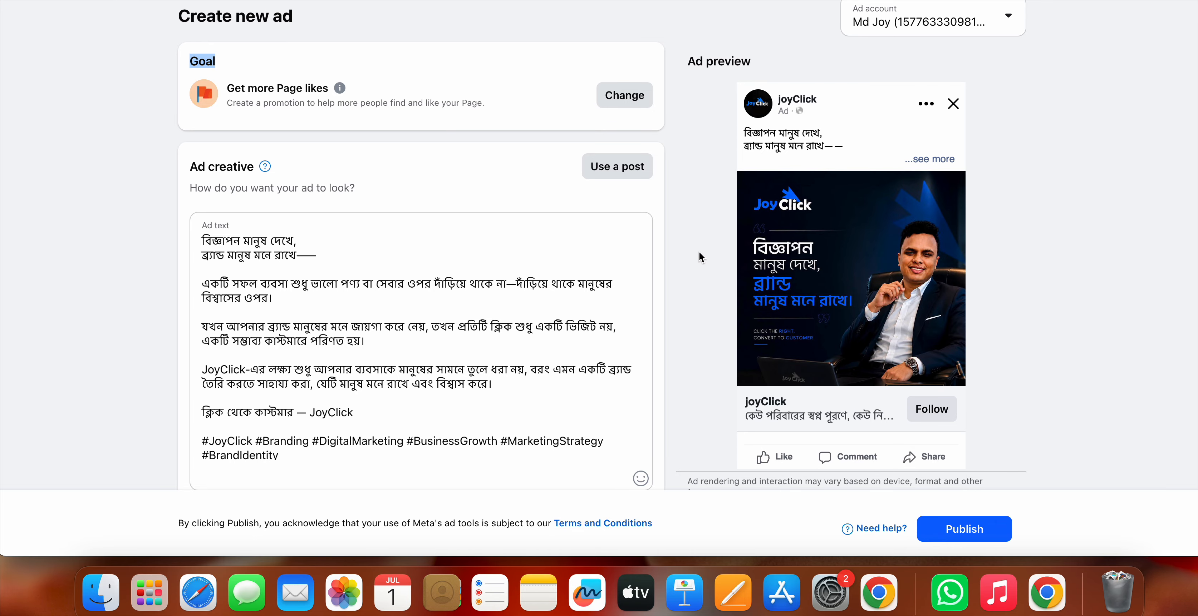
left_click(341, 129)
Turn off Advantage+ creative for the ad.
scroll(400, 194, "down", 2)
scroll(401, 193, "up", 1)
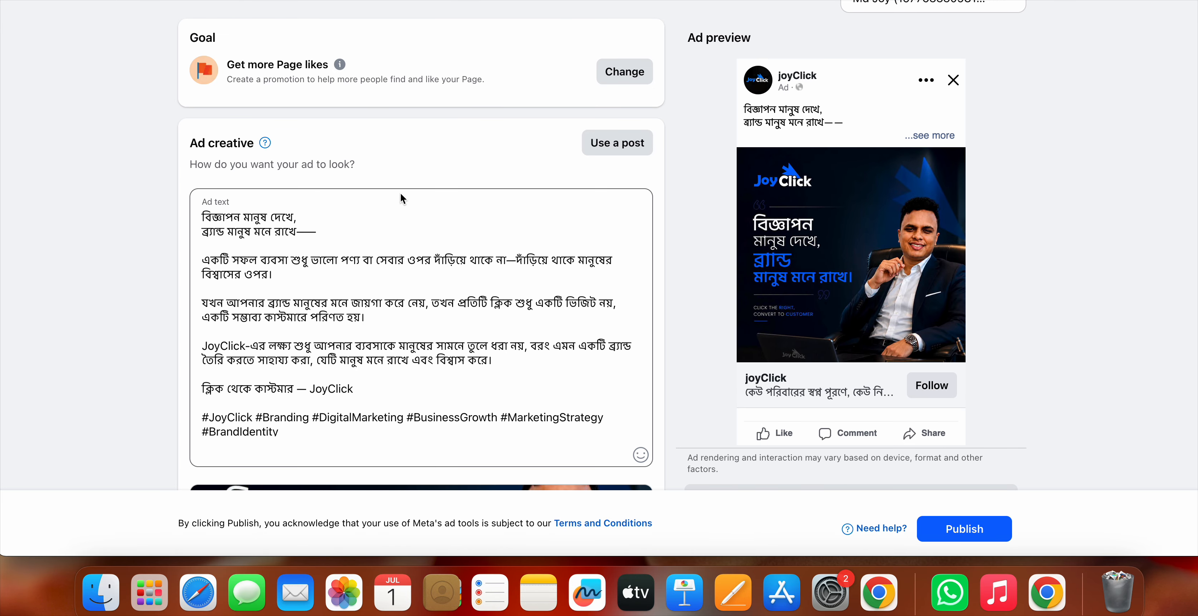
scroll(418, 288, "down", 1)
scroll(418, 289, "up", 1)
scroll(418, 288, "down", 10)
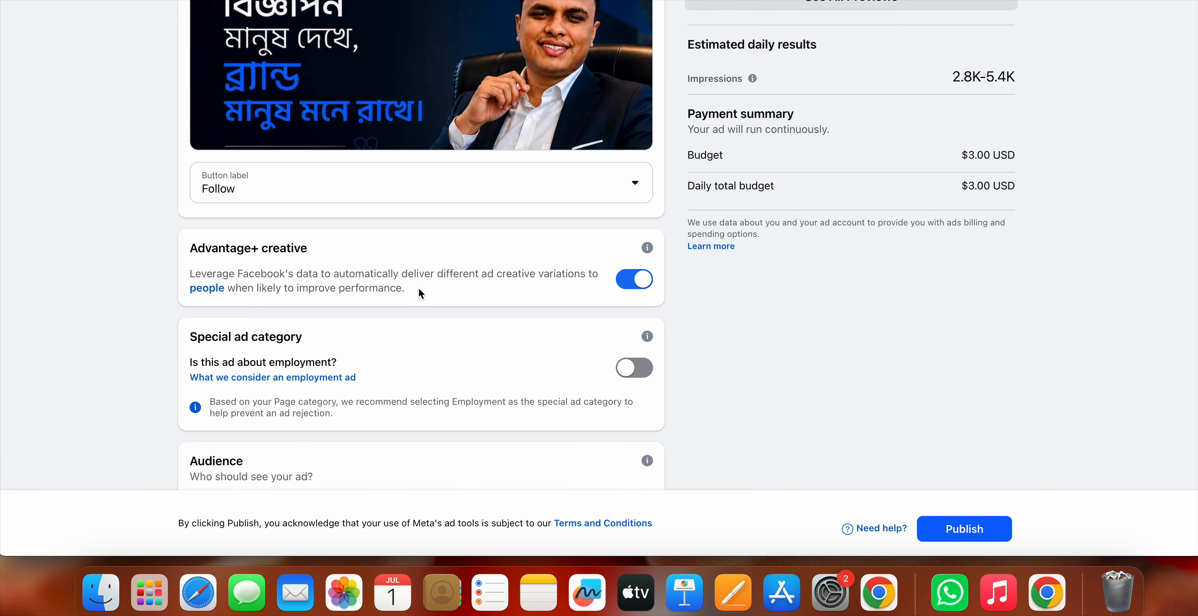
left_click(610, 275)
Switch the ad's audience from Advantage+ audience to People you choose through targeting.
scroll(473, 313, "down", 4)
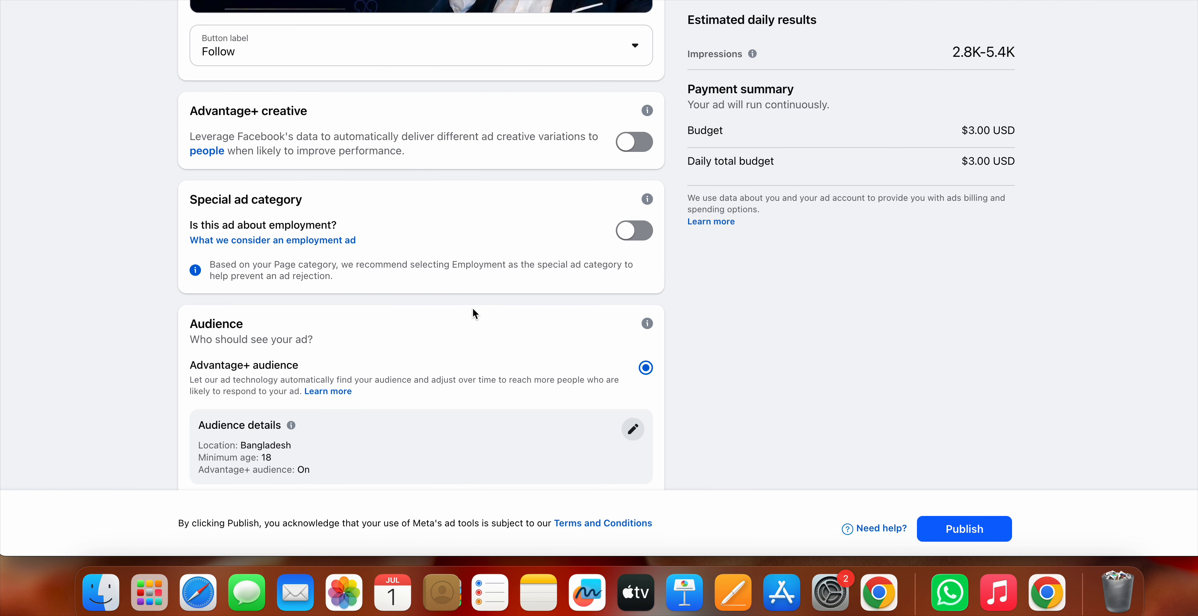
scroll(474, 313, "up", 2)
scroll(440, 332, "down", 5)
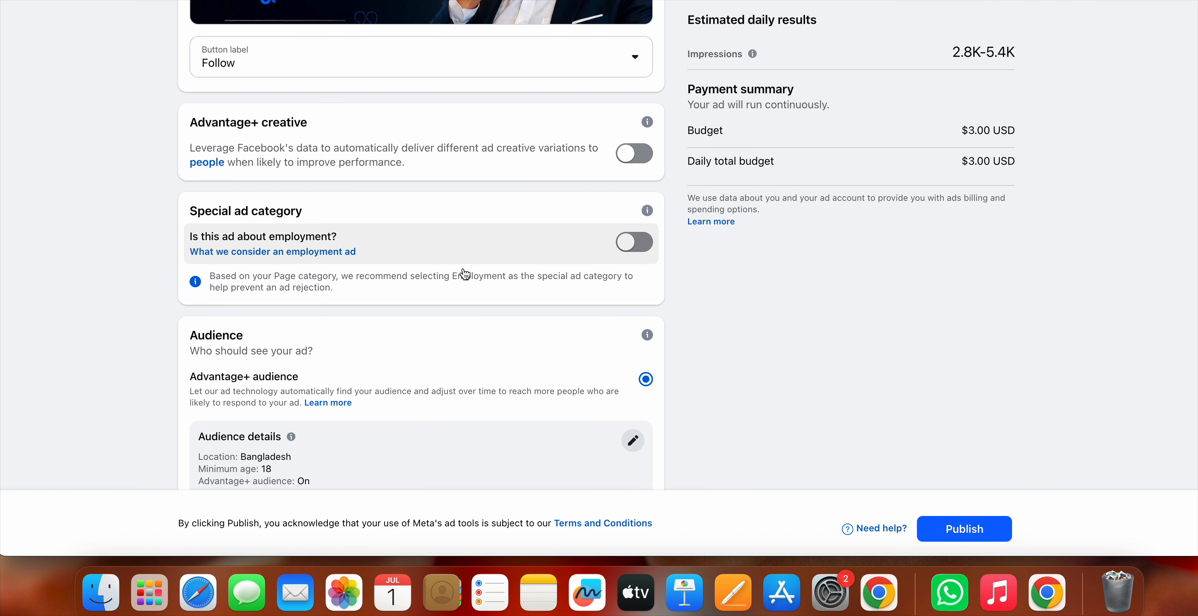
left_click(393, 311)
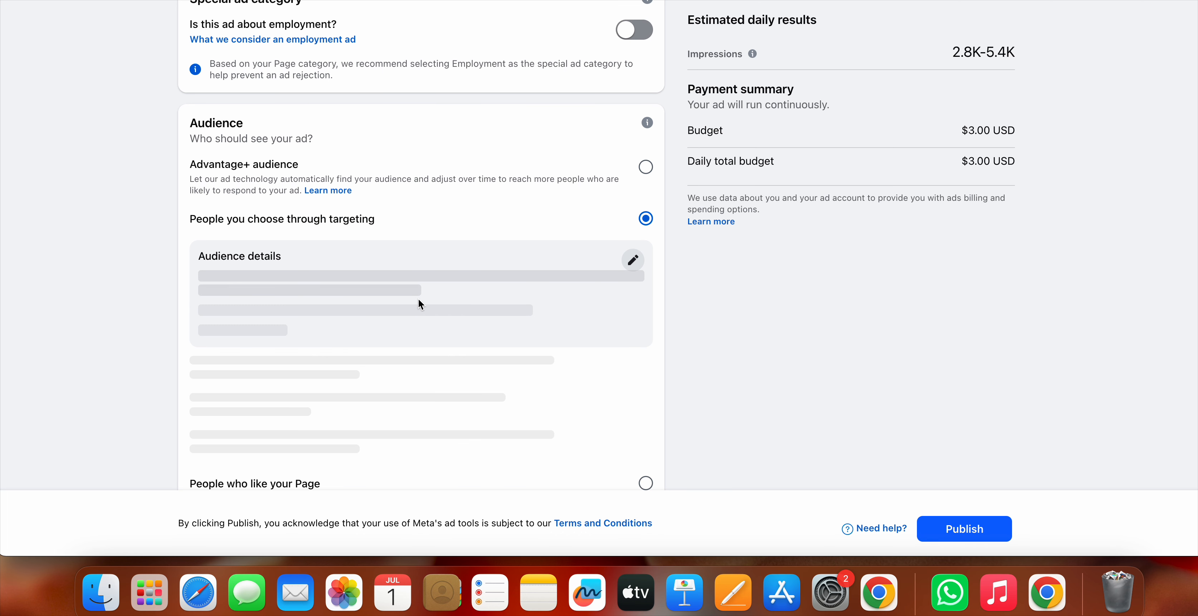
Edit the targeted audience so its location is all of Bangladesh instead of Mirpur, Dhaka, and save it with ages 13-65+.
left_click(633, 260)
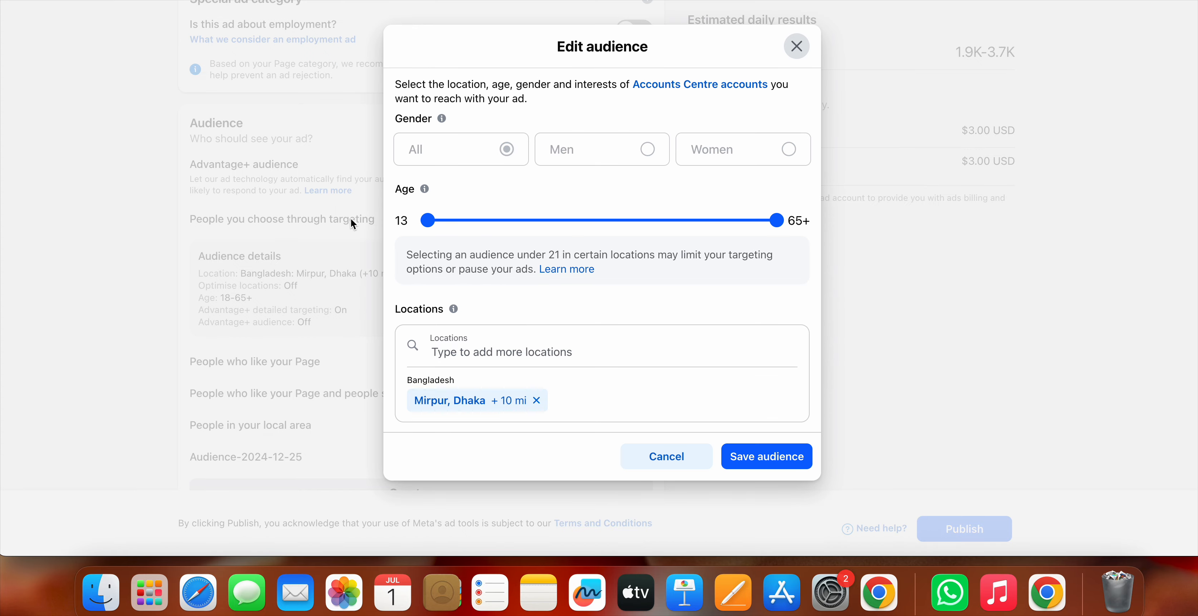
scroll(466, 351, "down", 5)
type("bang")
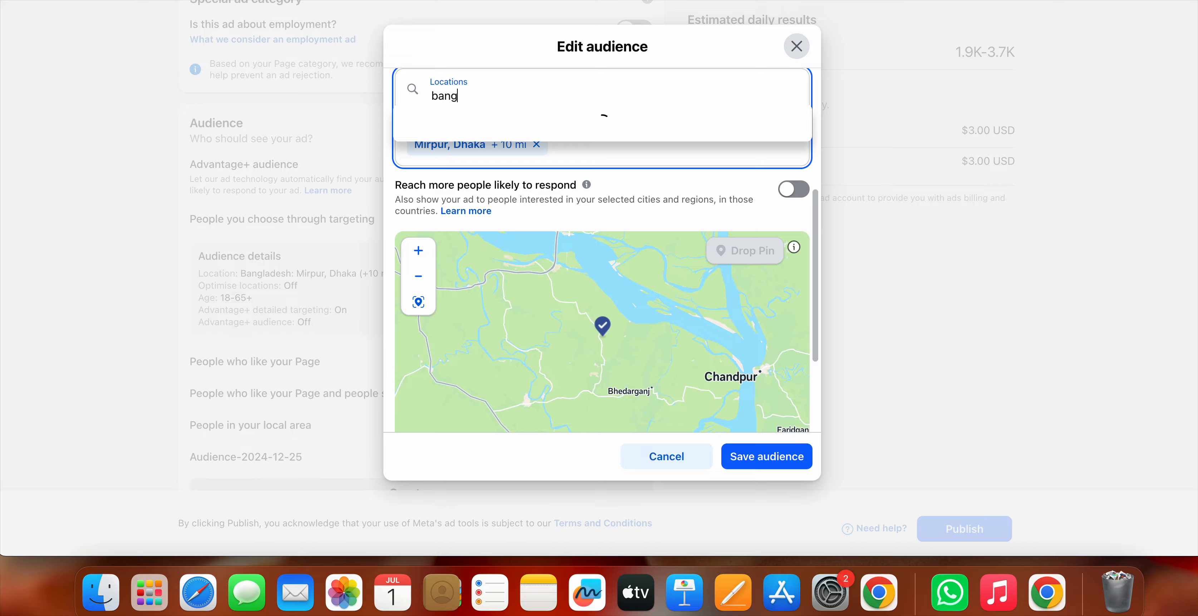
type("l")
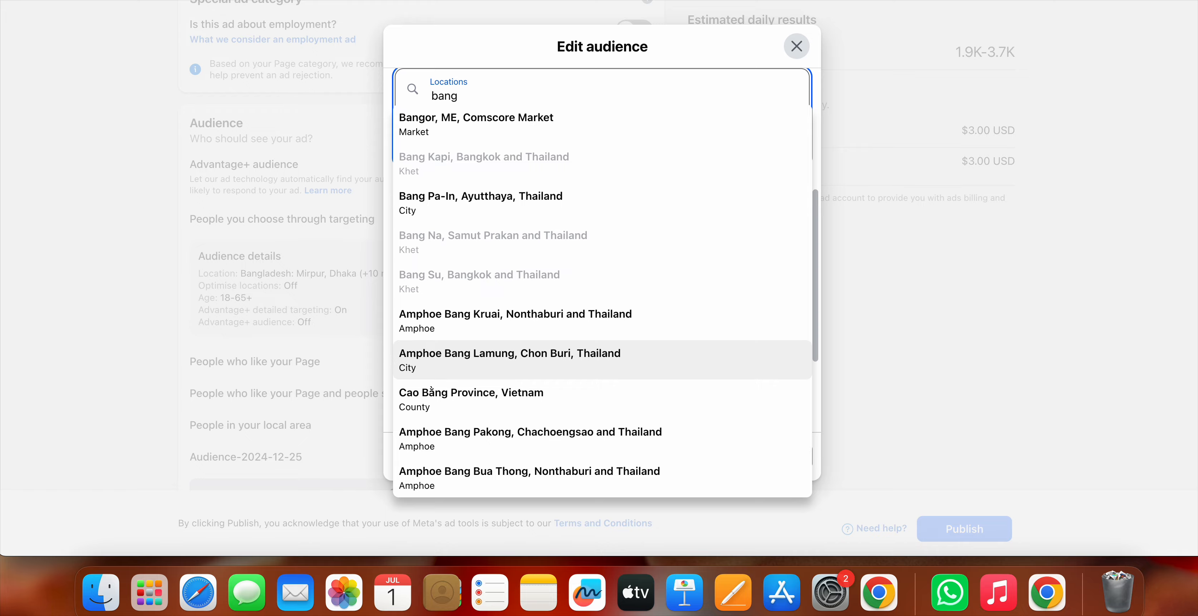
type("adesh")
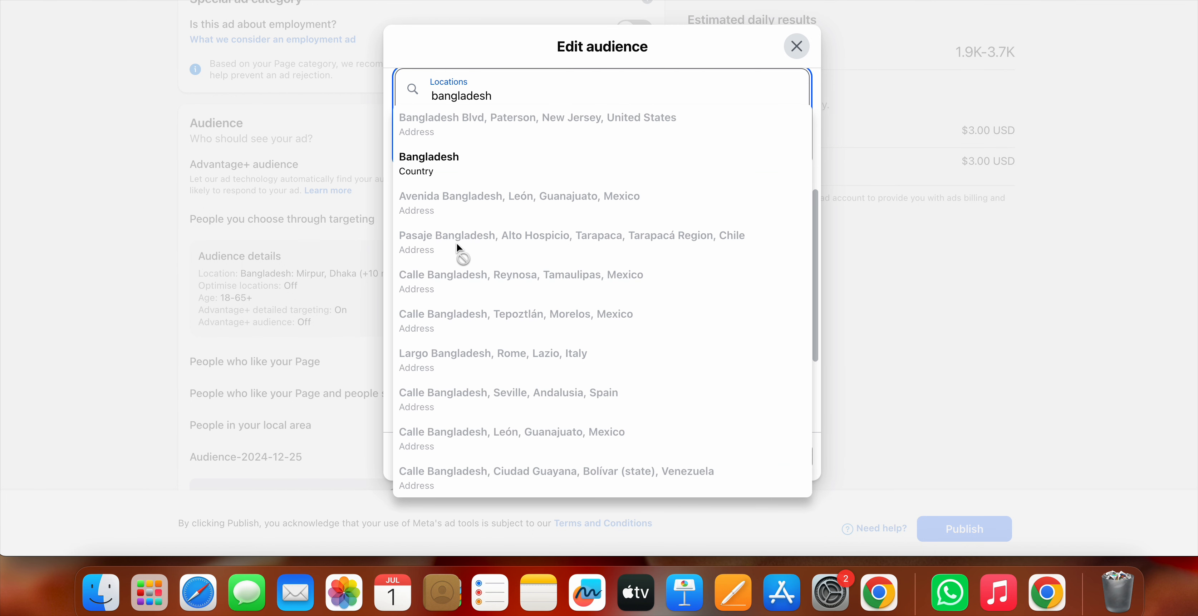
left_click(450, 166)
left_click_drag(809, 304, 804, 124)
left_click(797, 457)
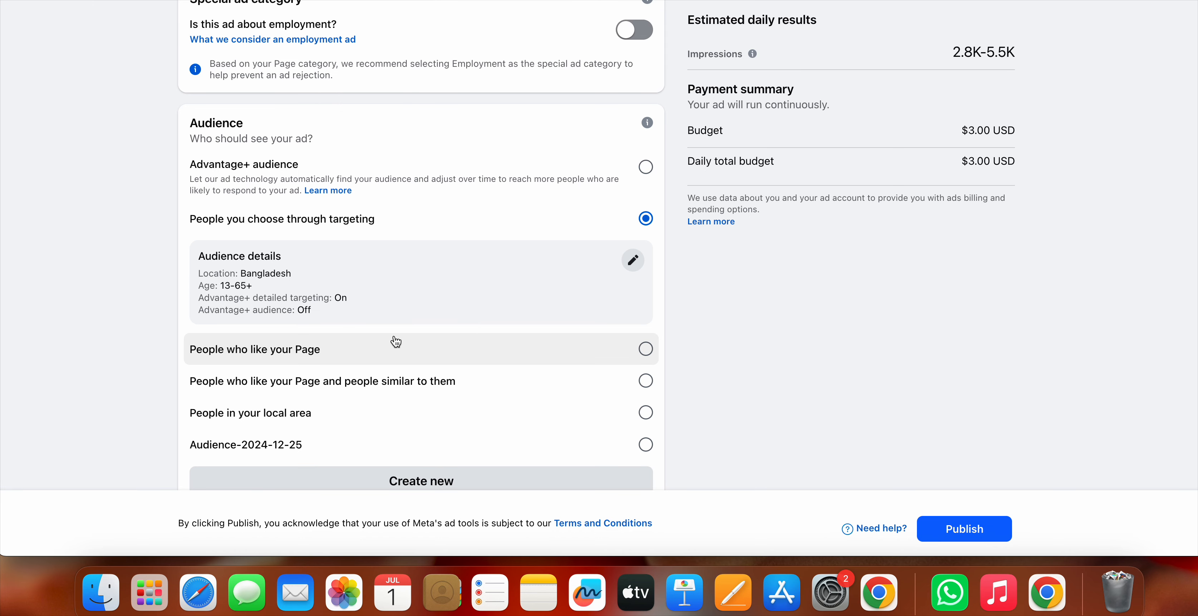
Set the ad's duration to use a chosen end date instead of running continuously.
scroll(434, 274, "down", 3)
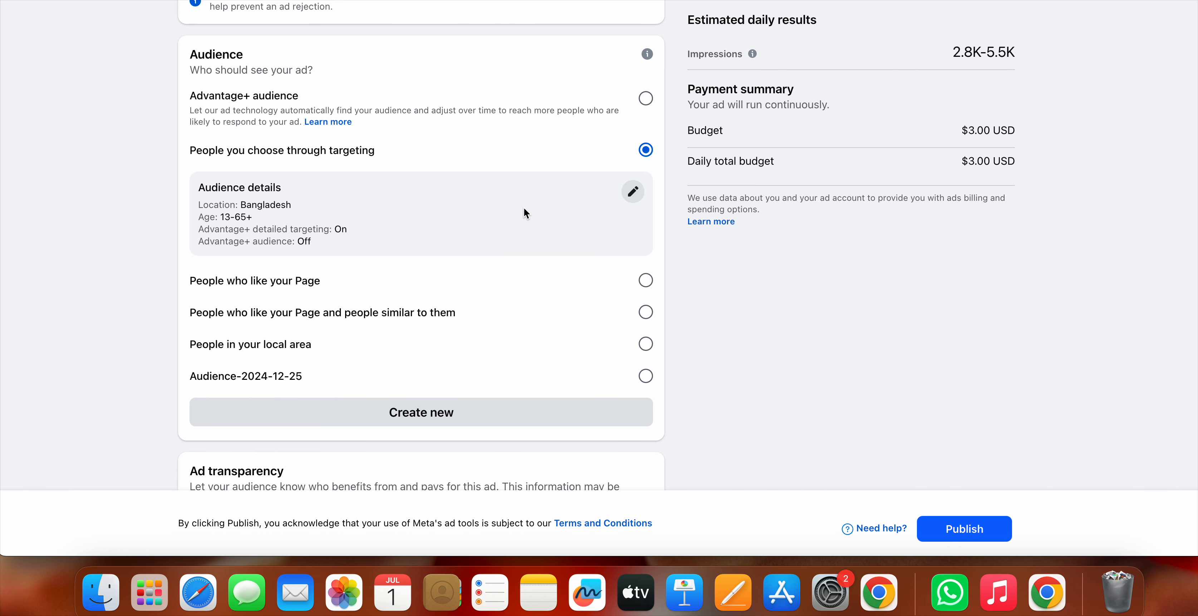
scroll(421, 346, "down", 15)
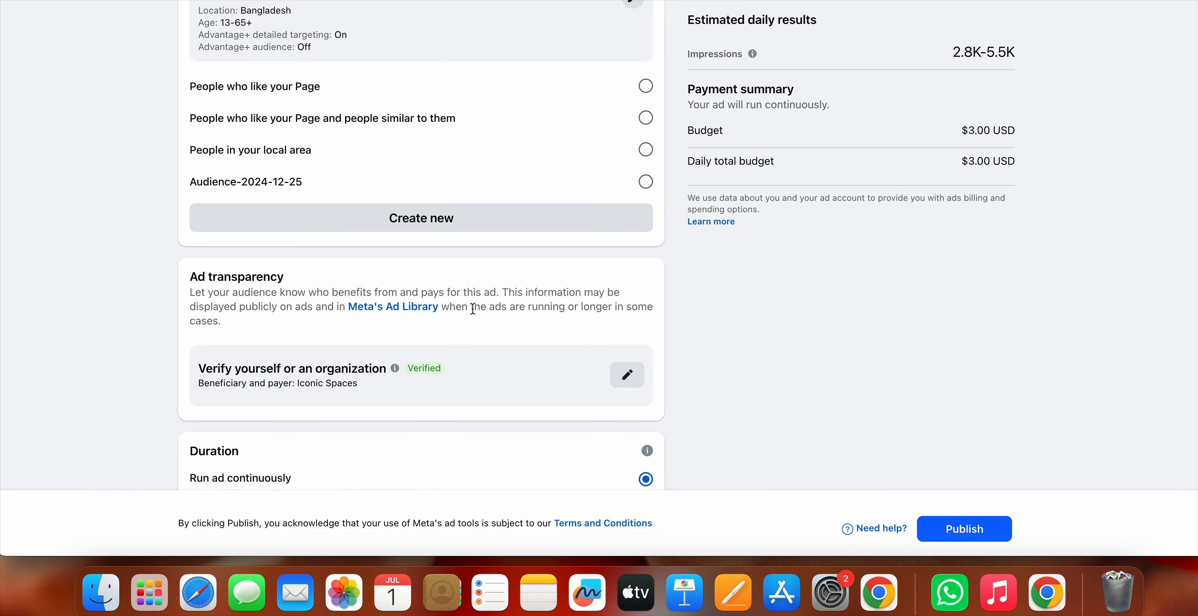
left_click(270, 302)
Set the ad's daily budget to $5.00 and extend its duration to 10 days.
scroll(331, 318, "down", 3)
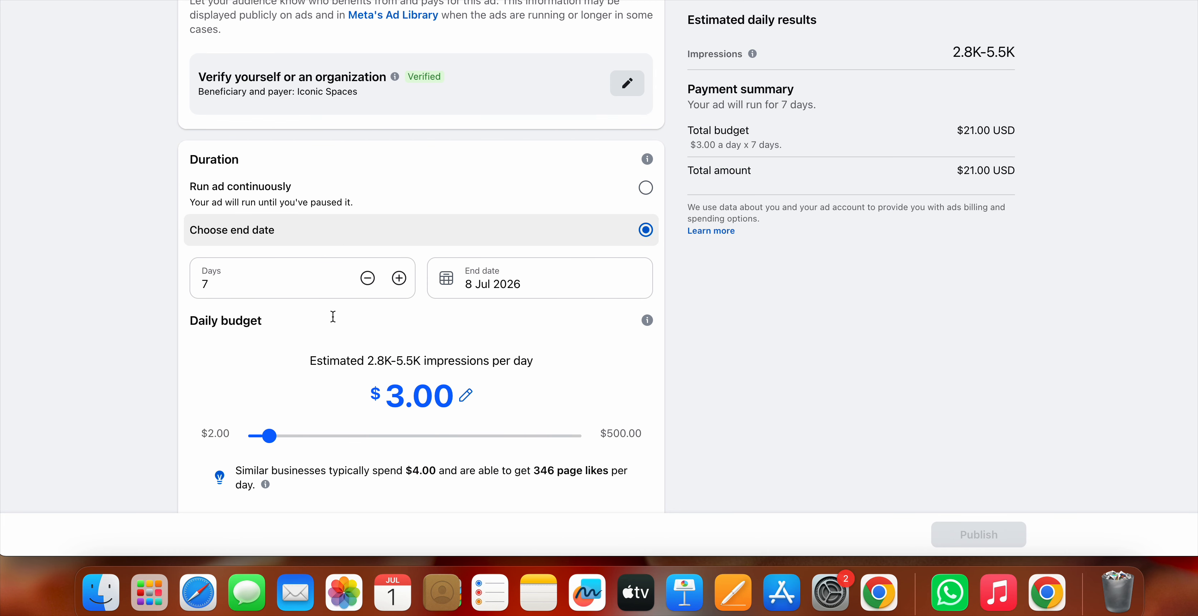
left_click_drag(388, 319, 408, 325)
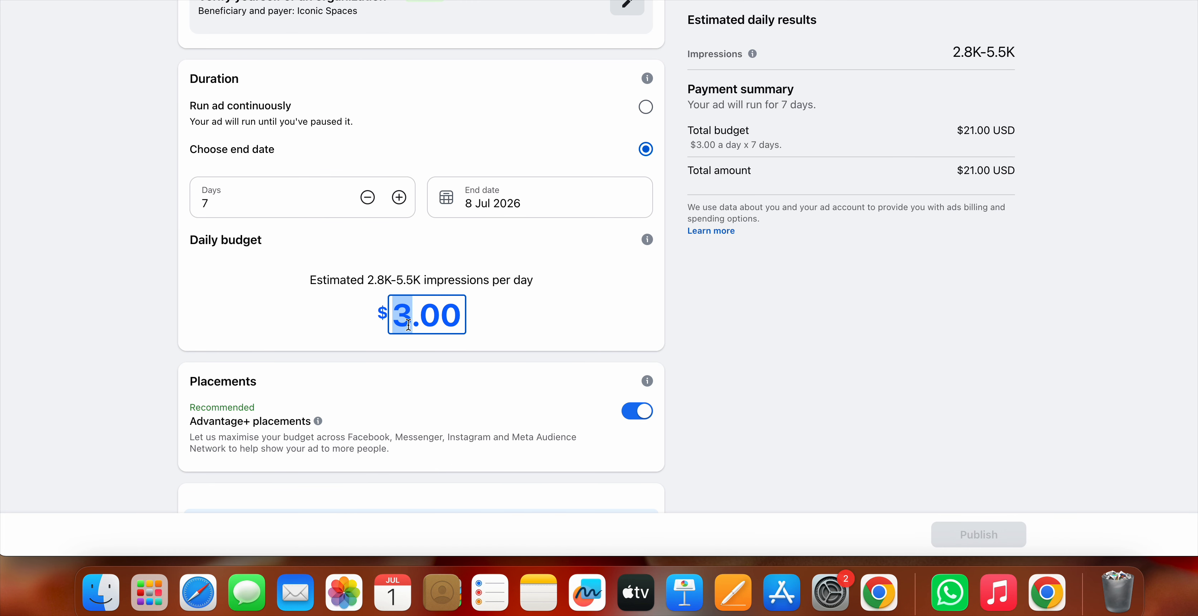
type("5")
left_click(399, 204)
left_click(399, 205)
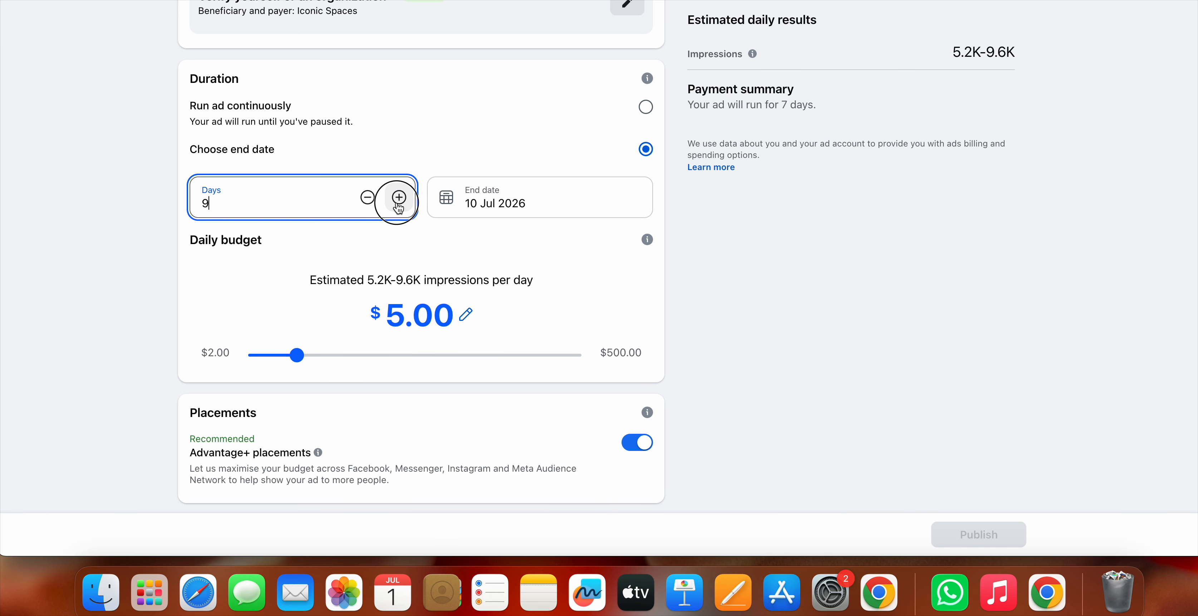
left_click(399, 205)
Turn off Advantage+ placements so that the ad uses manual placements.
scroll(381, 233, "down", 4)
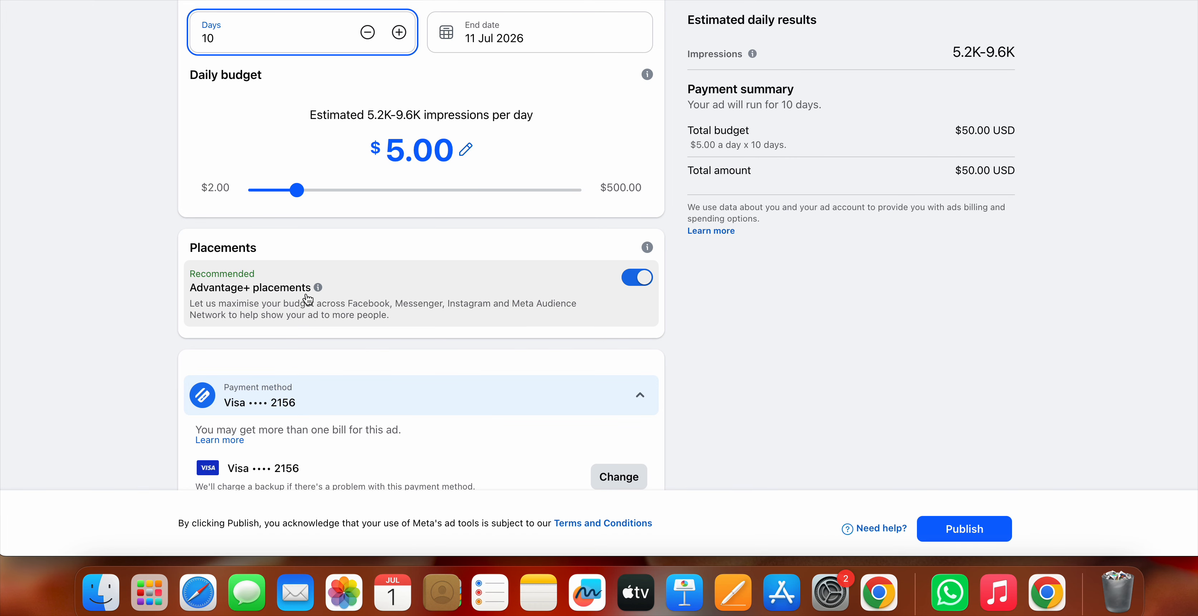
left_click(308, 300)
scroll(432, 339, "down", 4)
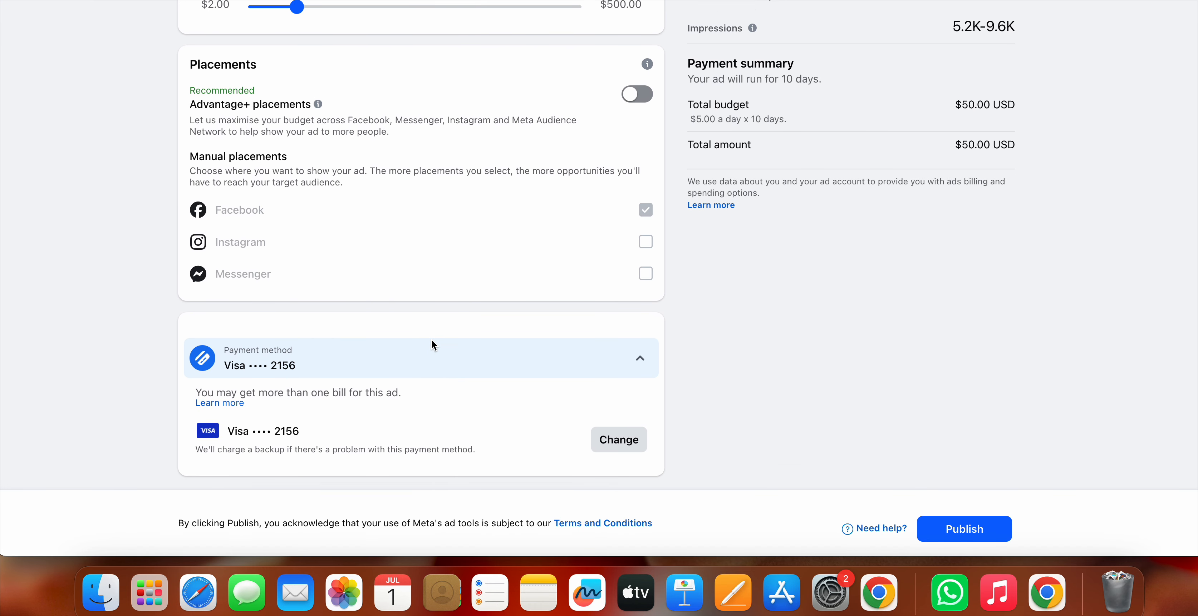
Review the configured ad, examining its goal, text and image, the ad preview with its Follow button, and the payment summary.
scroll(432, 344, "up", 15)
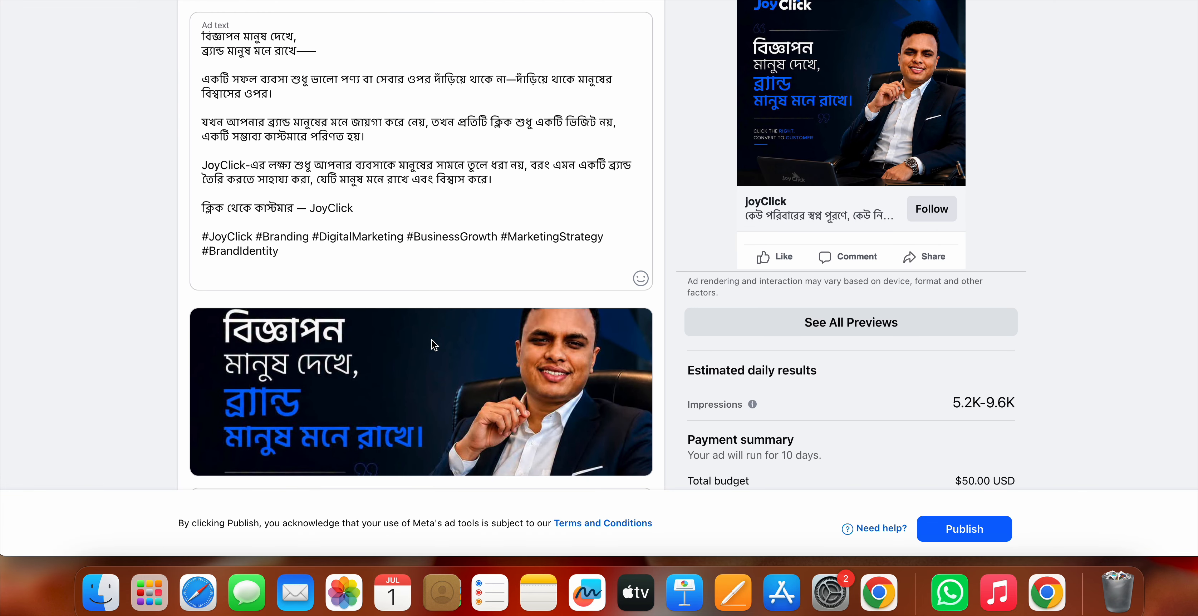
scroll(813, 285, "up", 5)
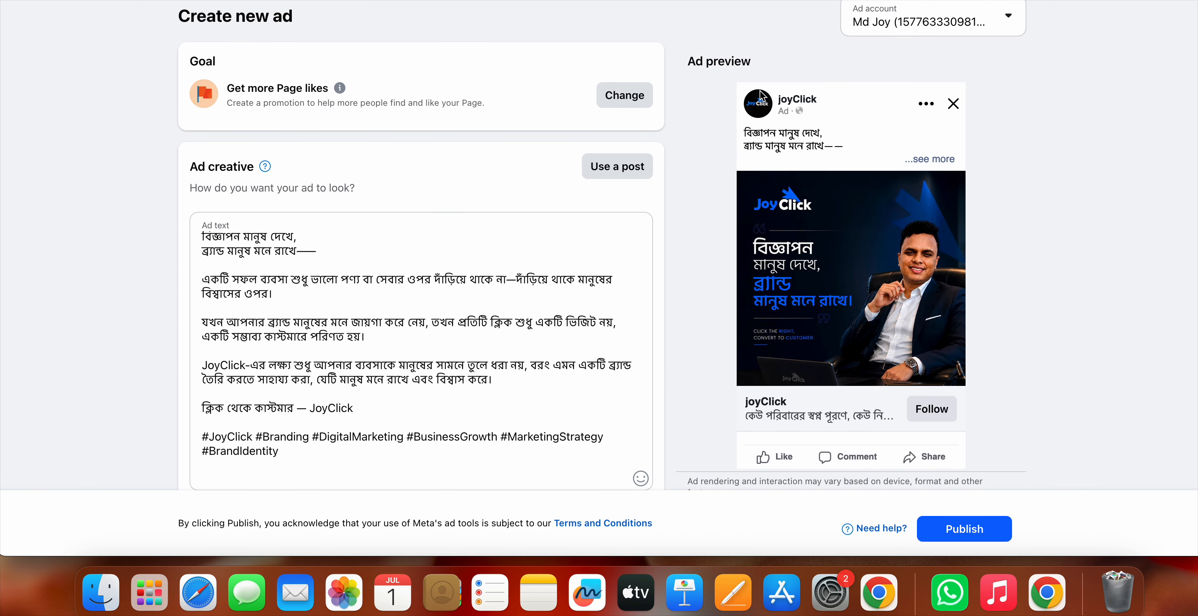
scroll(895, 310, "down", 3)
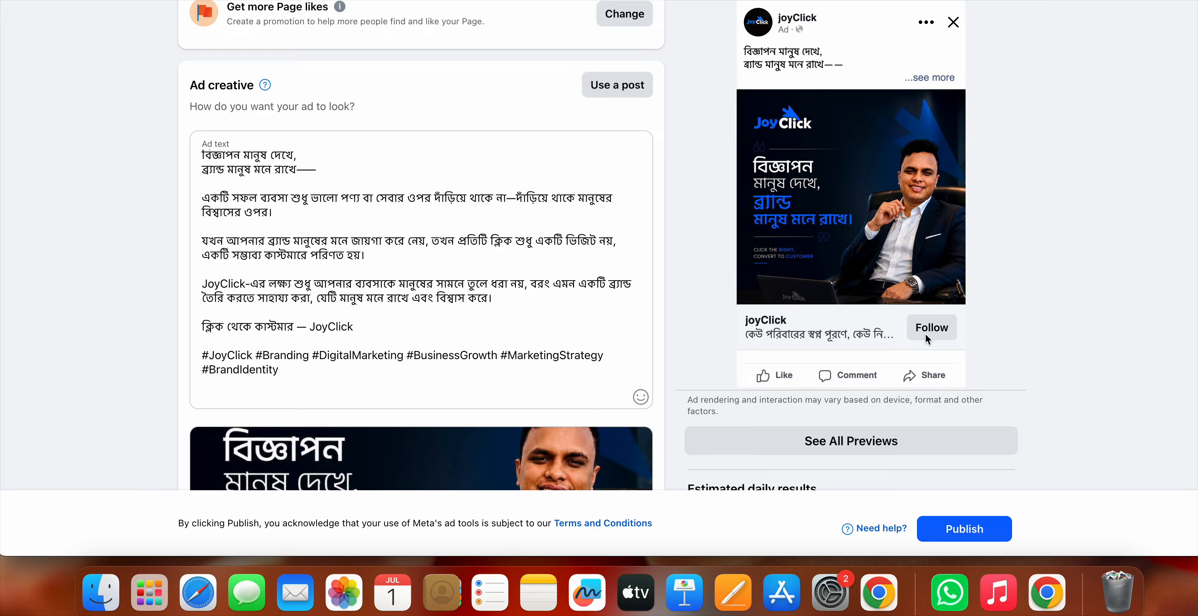
scroll(924, 333, "down", 10)
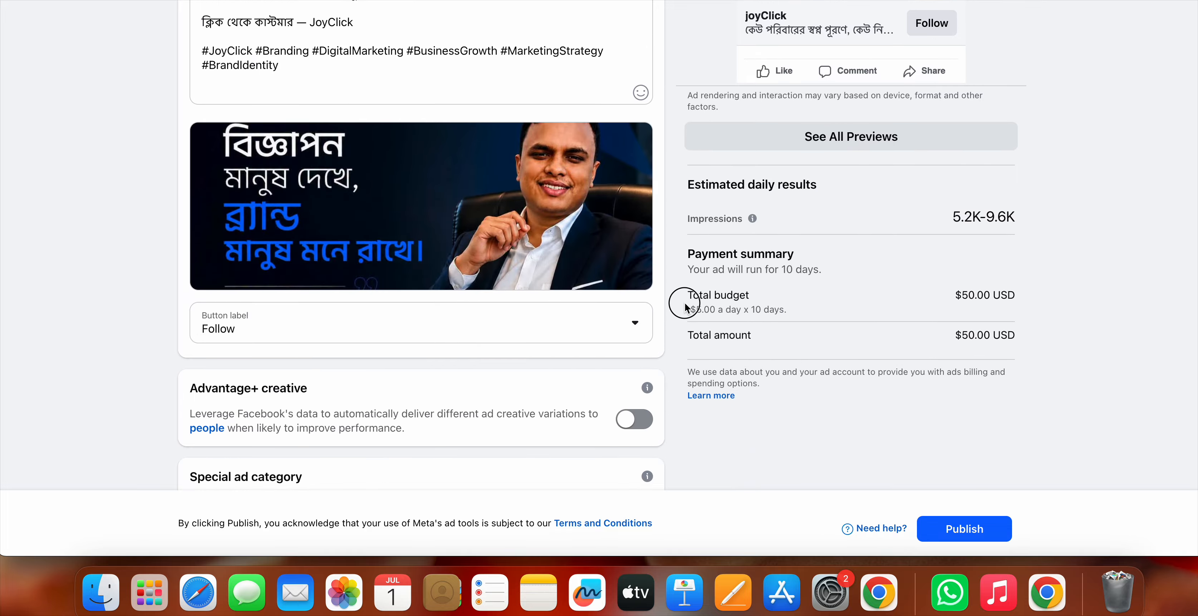
left_click_drag(687, 307, 799, 313)
left_click(720, 308)
scroll(818, 334, "up", 12)
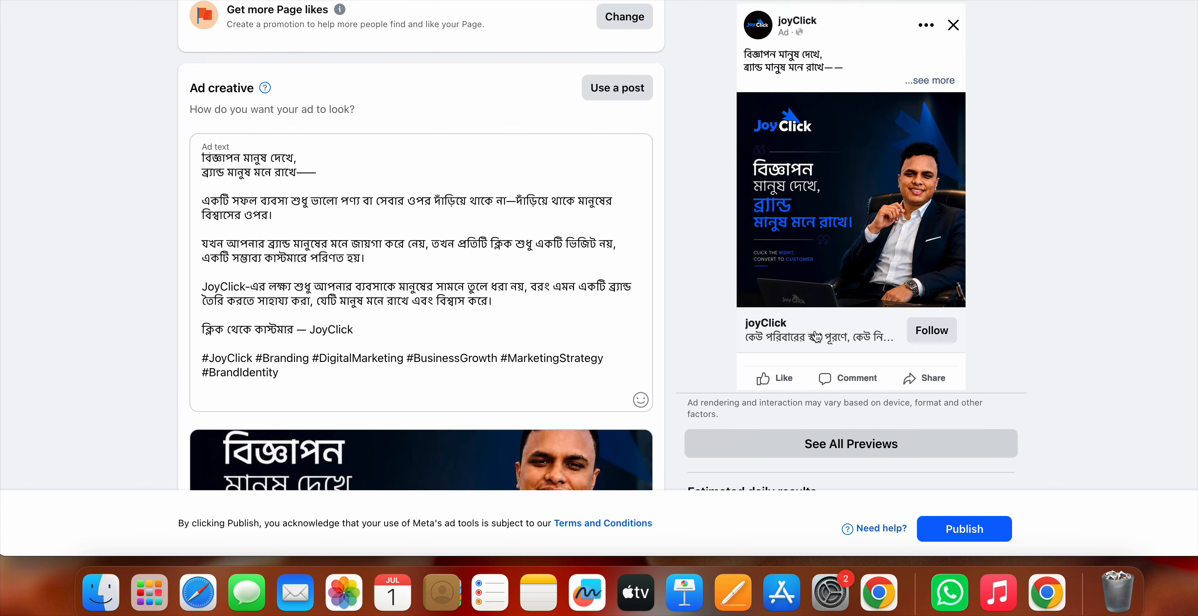